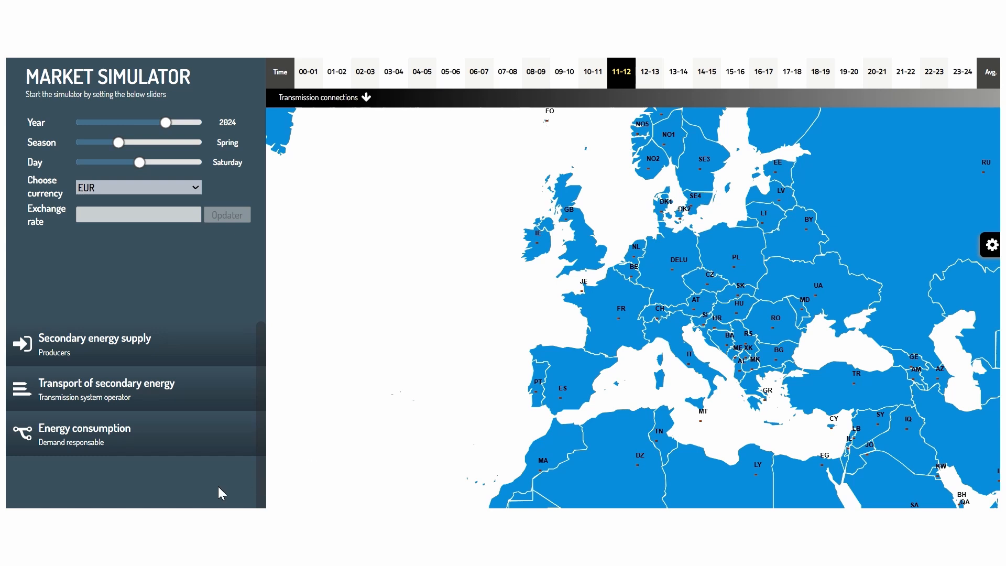
Start establishing a new flexible consumption plant named PtX and assign it to area DK1
left_click(80, 439)
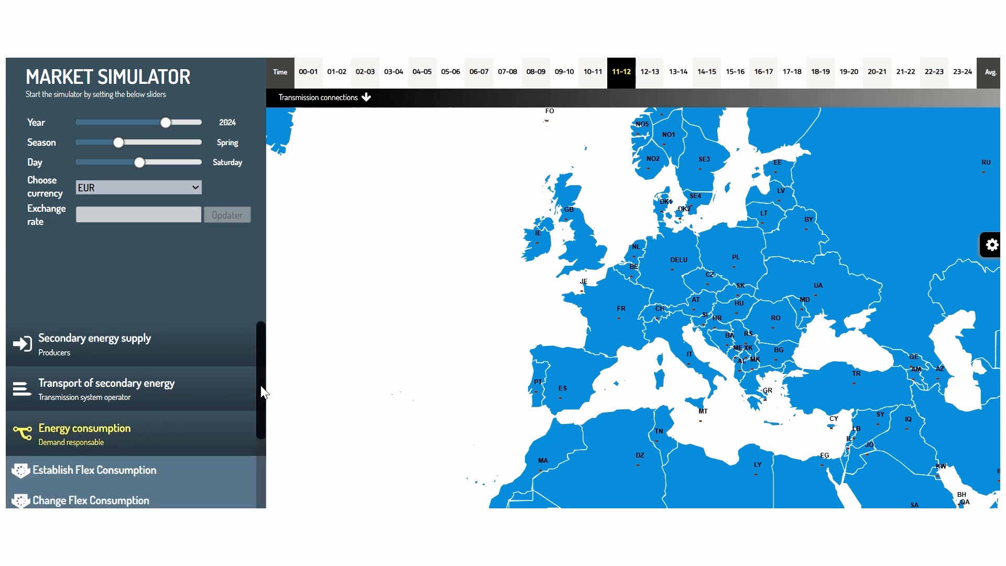
left_click_drag(261, 386, 273, 439)
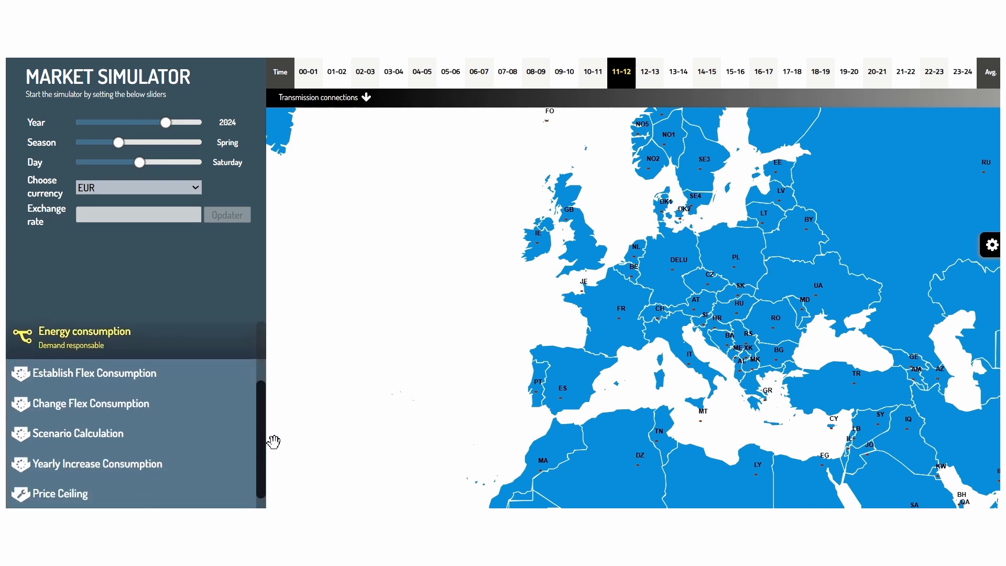
left_click(82, 377)
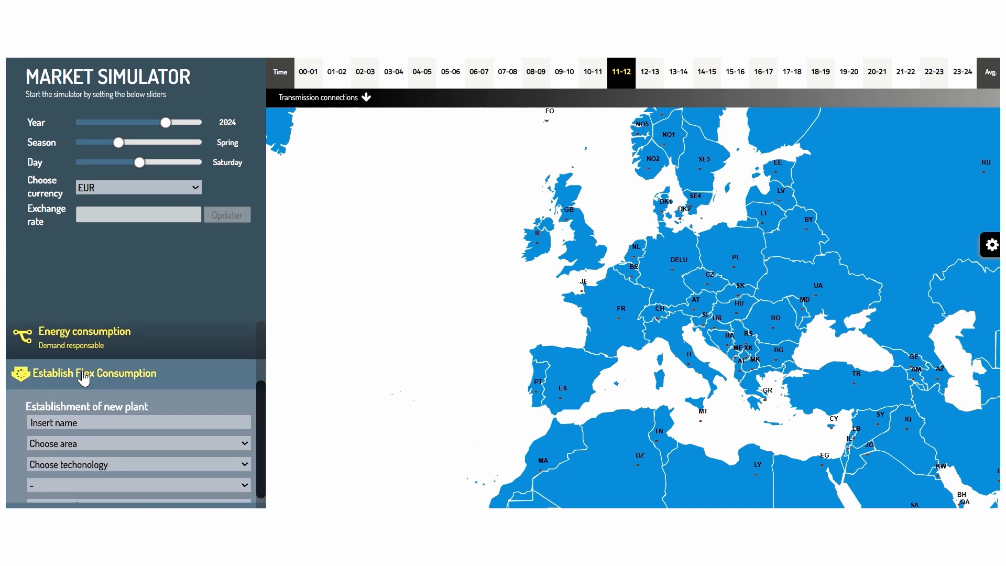
left_click(57, 423)
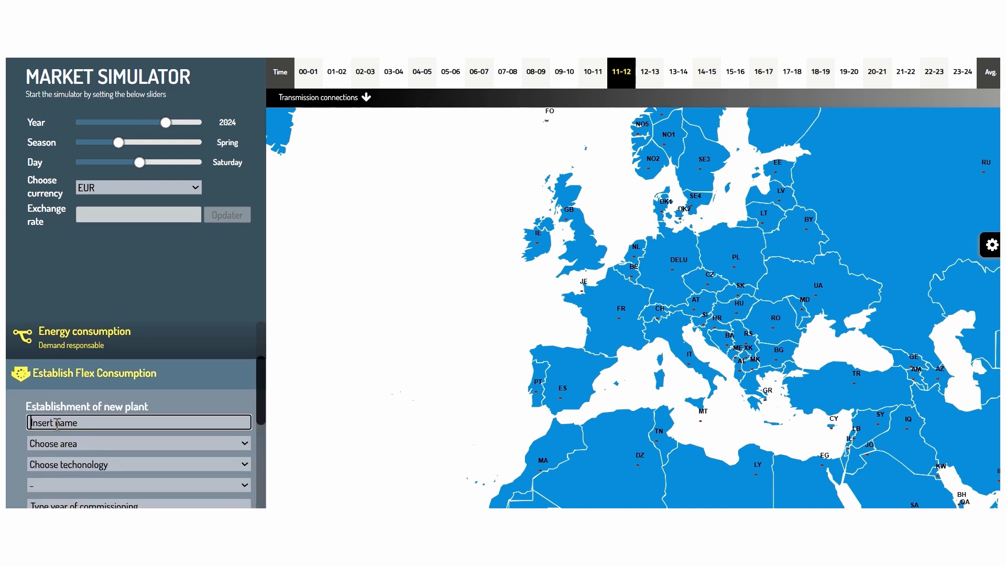
type("PtX")
left_click(64, 445)
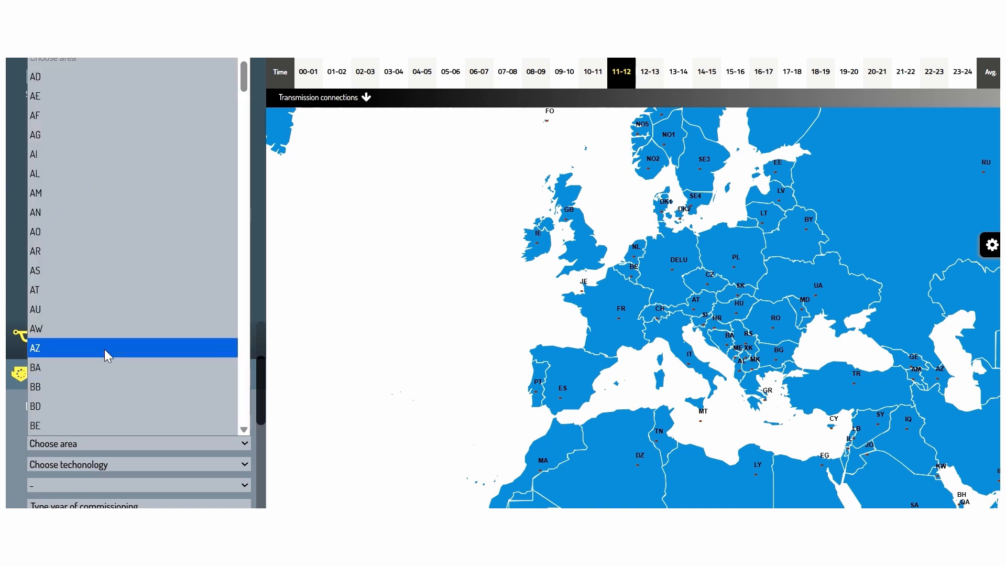
scroll(105, 356, "down", 10)
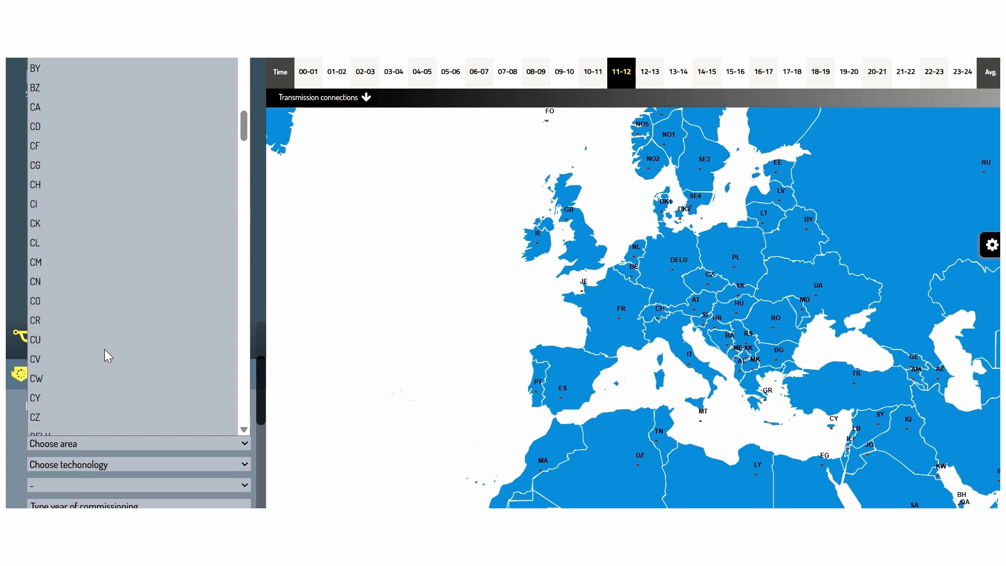
scroll(105, 350, "down", 3)
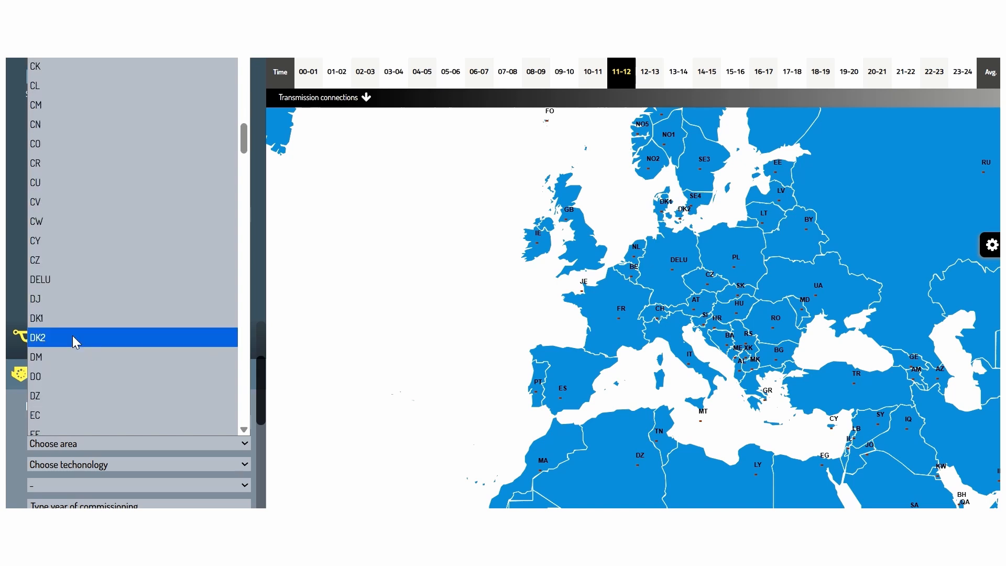
left_click(52, 319)
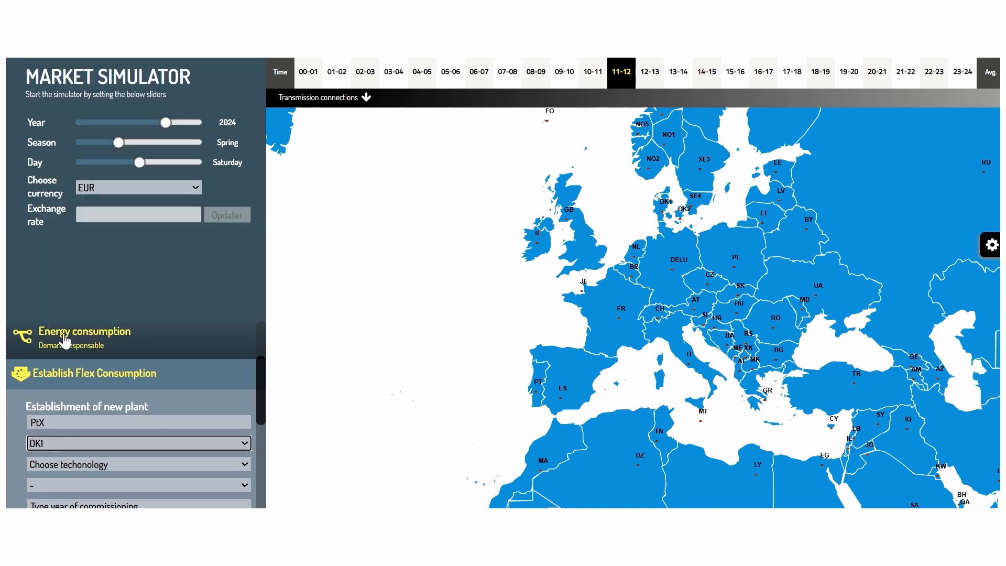
Set the new plant's technology to Chemical with Electrolysis H2 as the specific type
left_click(78, 464)
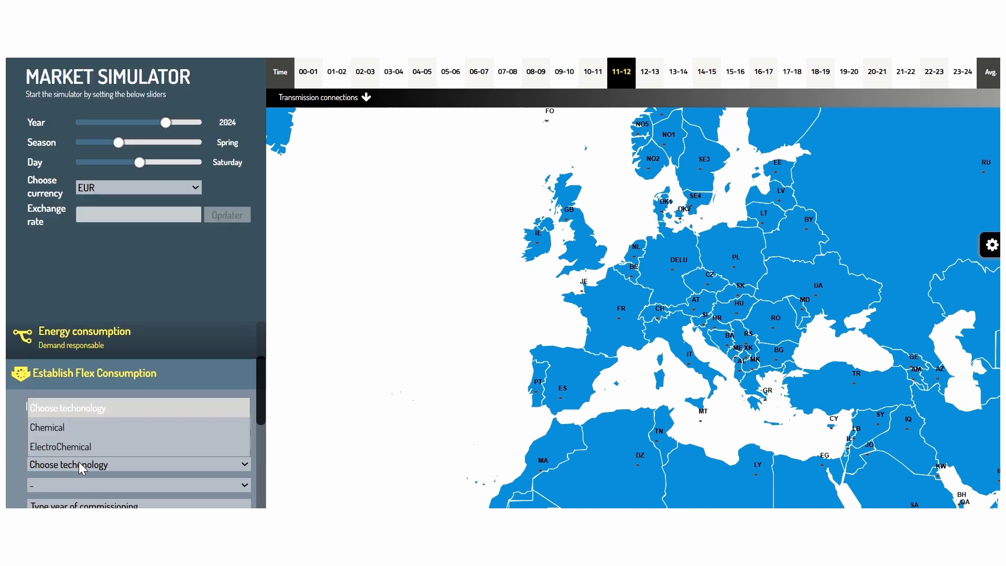
left_click(43, 429)
scroll(150, 438, "down", 1)
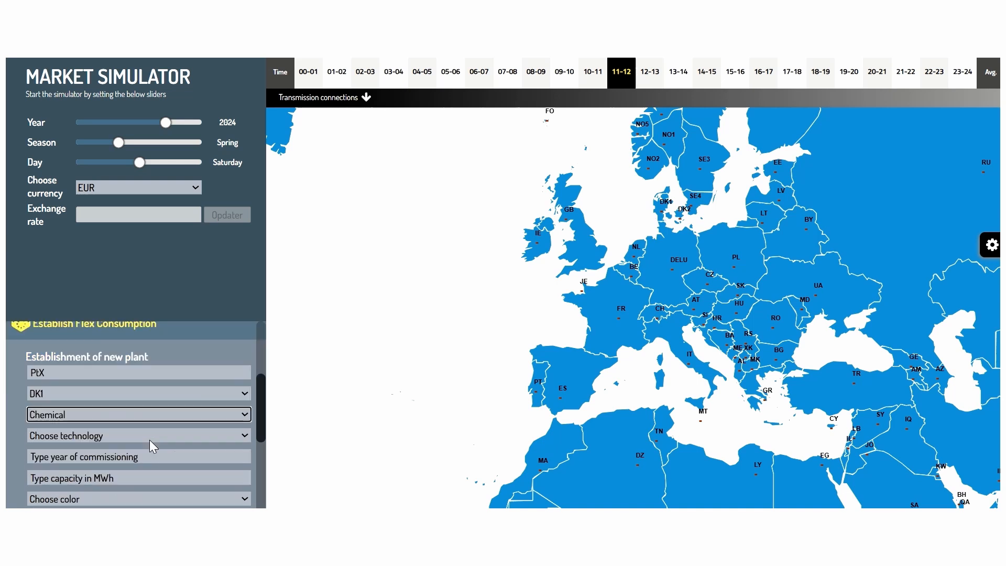
left_click(78, 437)
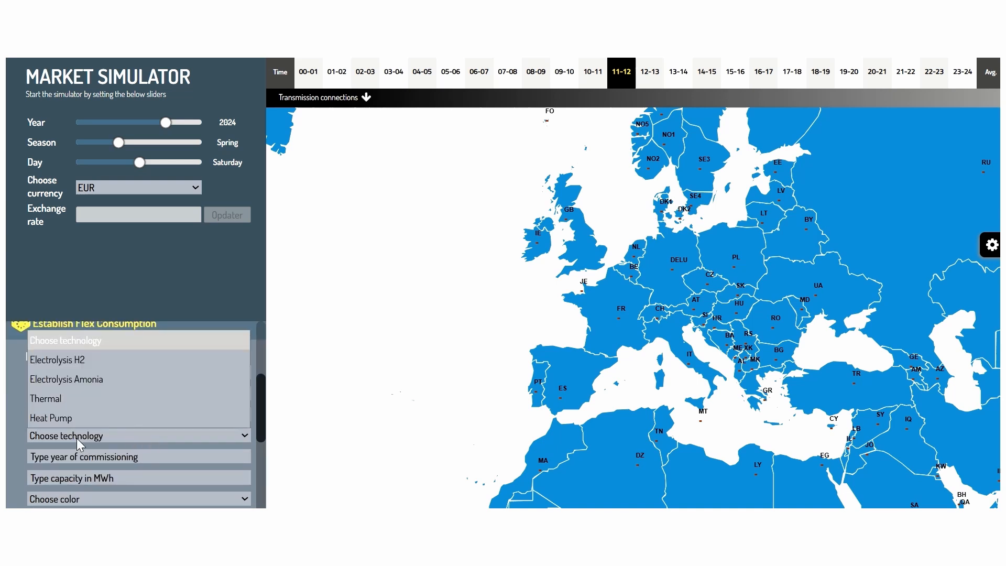
left_click(55, 363)
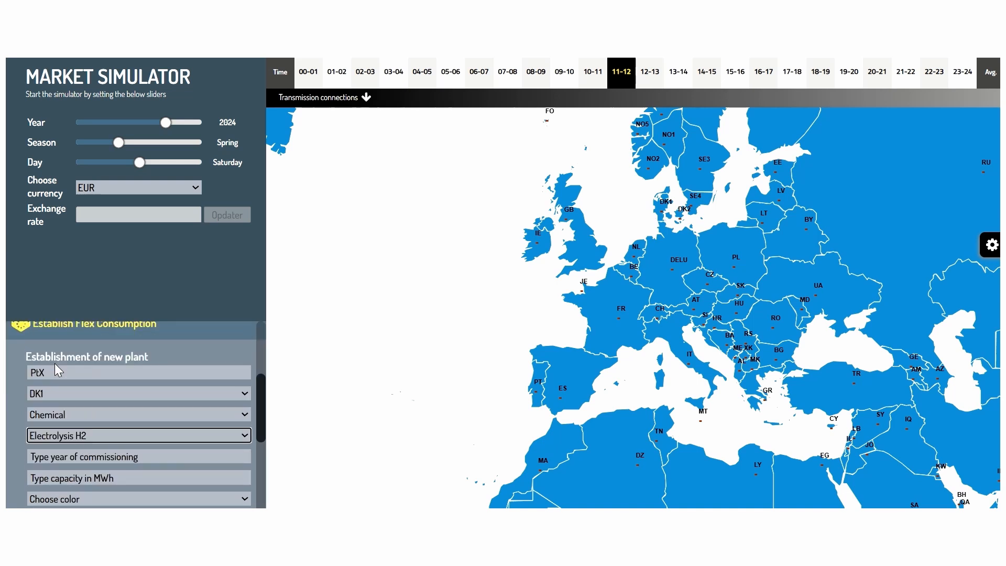
Set the plant's commissioning year to 2030 and its capacity to 2000 MWh
left_click(81, 459)
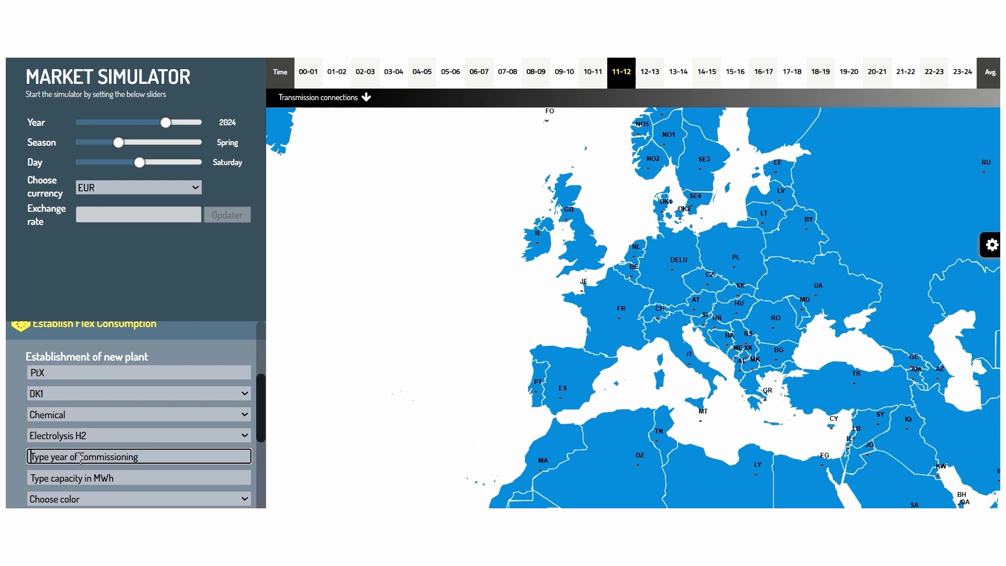
type("2030")
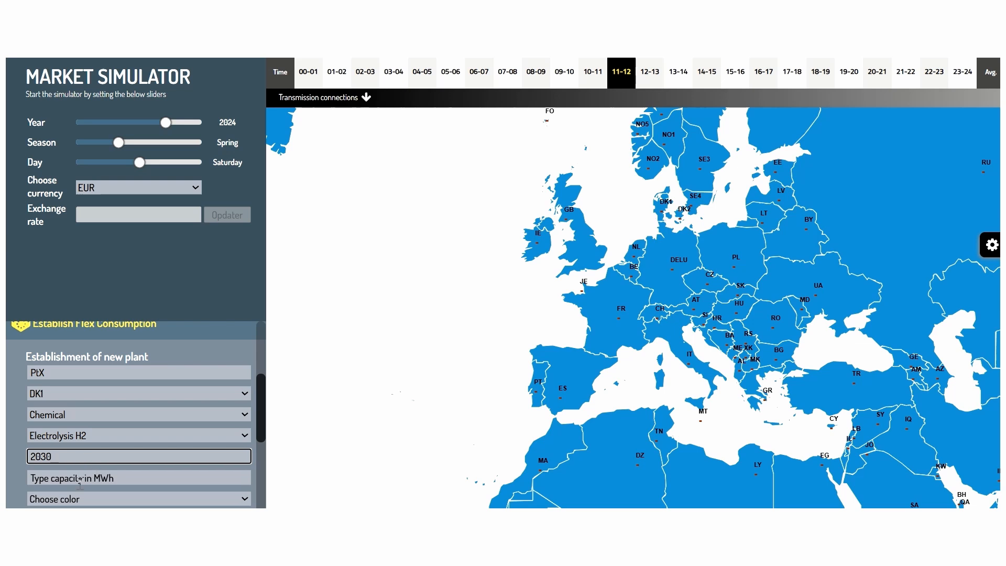
left_click(76, 479)
type("2")
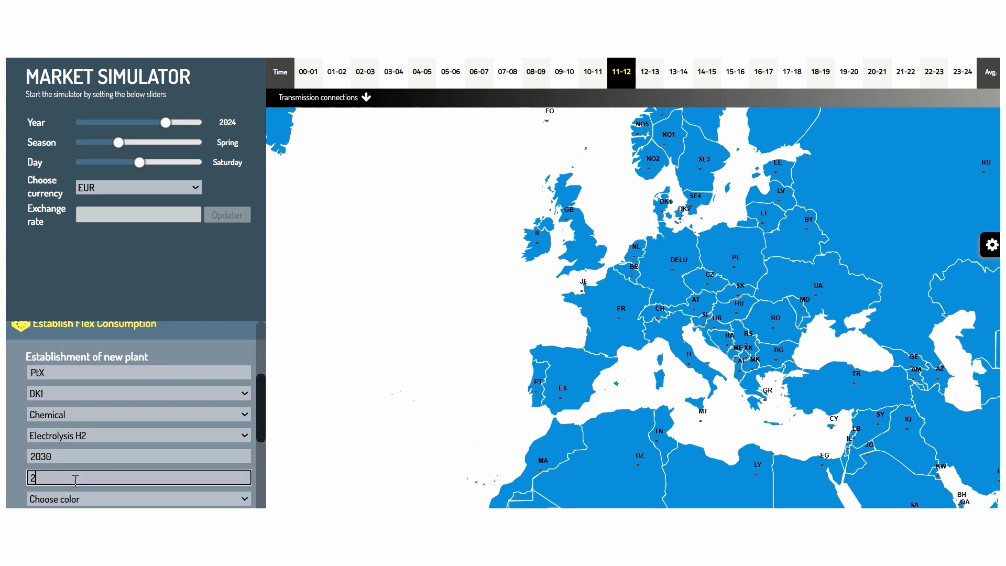
type("000")
Give the plant the color Green and a max power price of 40, and add it as a flex plant
scroll(124, 474, "down", 1)
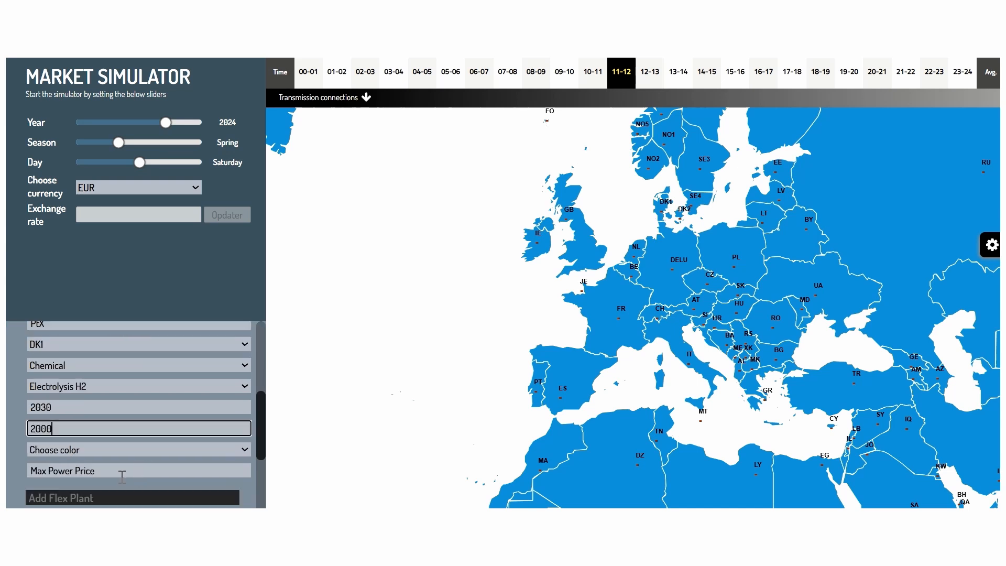
left_click(55, 451)
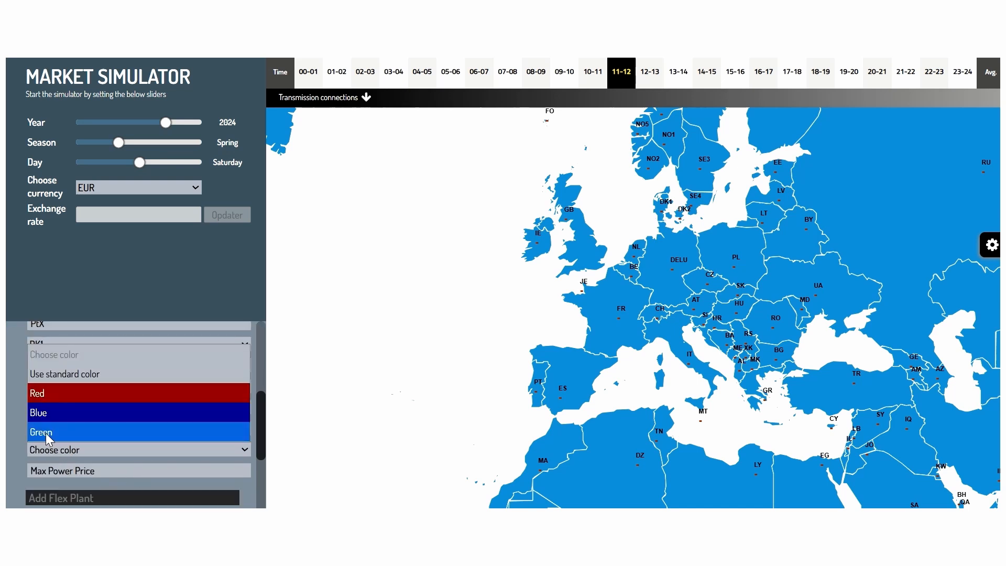
left_click(52, 434)
left_click(69, 473)
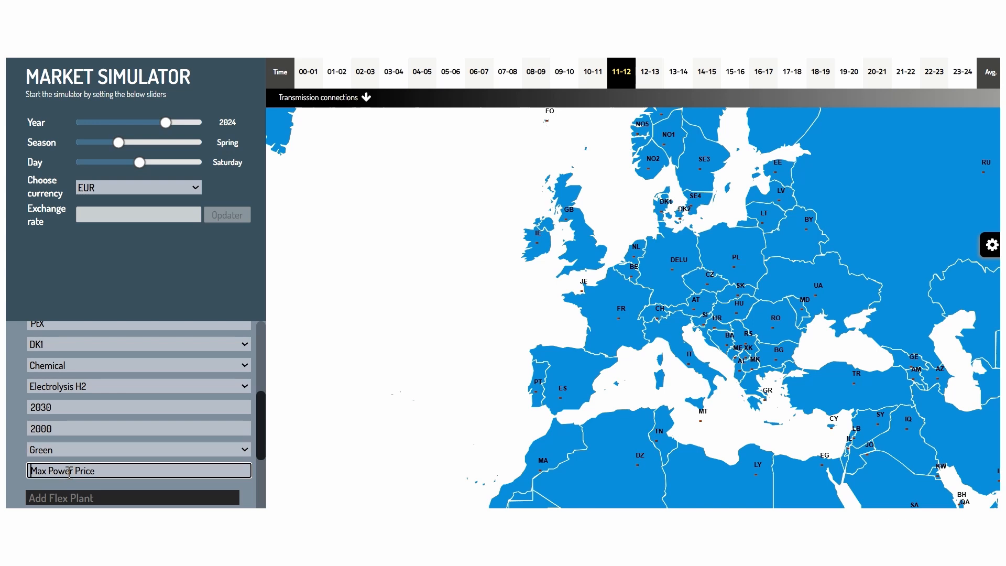
type("40")
left_click(73, 500)
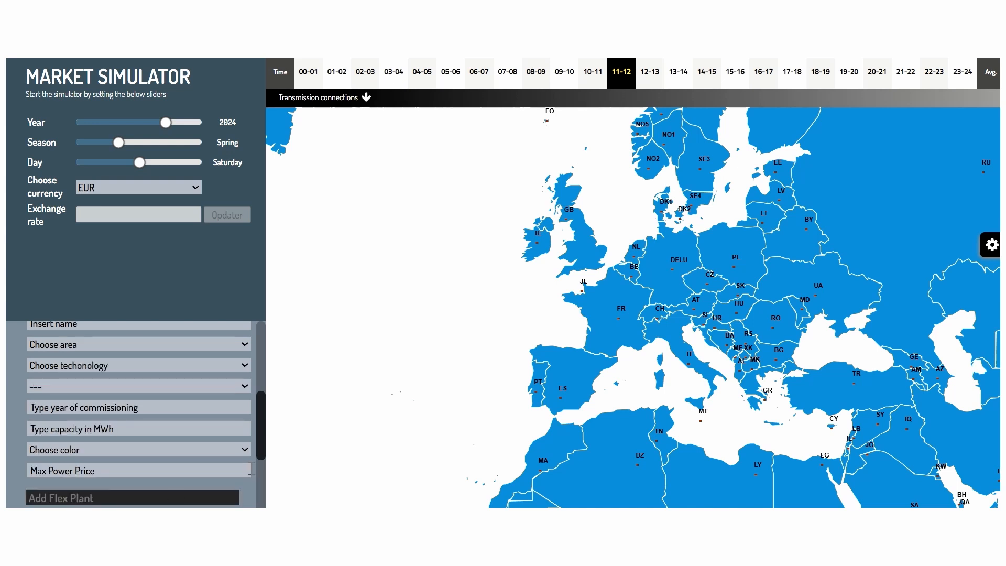
Set the area for the energy consumption scenario calculation to DK1
left_click_drag(261, 442, 265, 489)
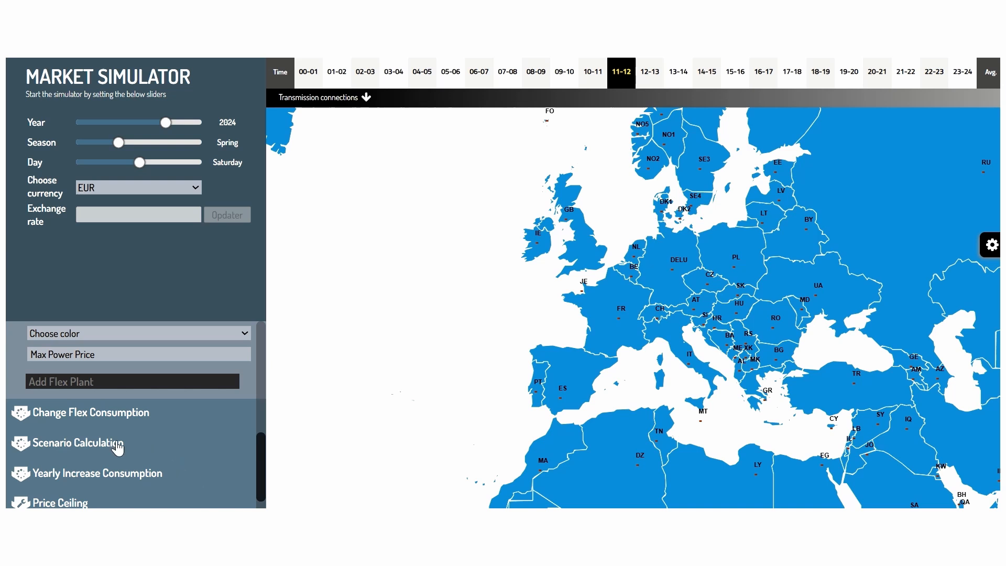
left_click(94, 445)
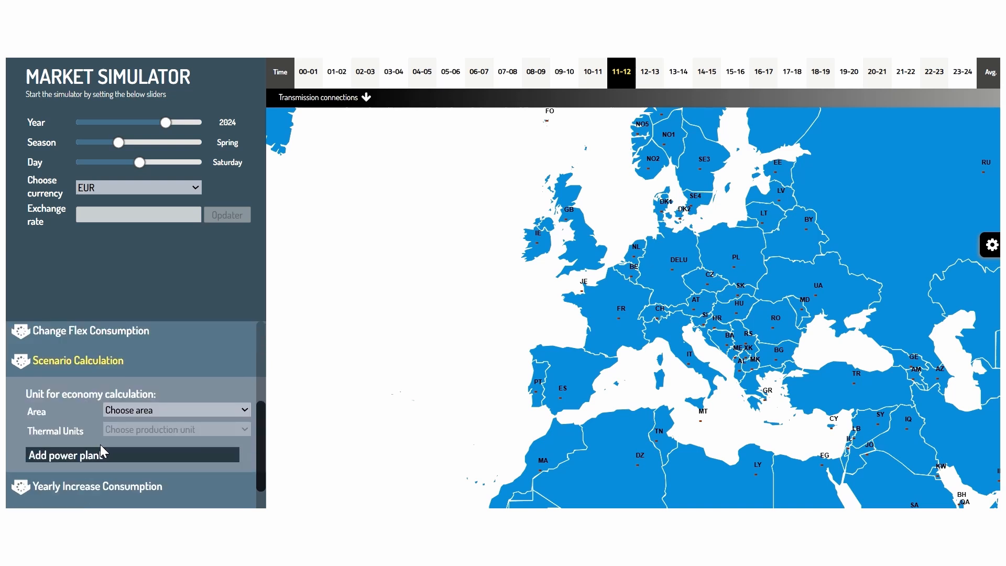
left_click(140, 410)
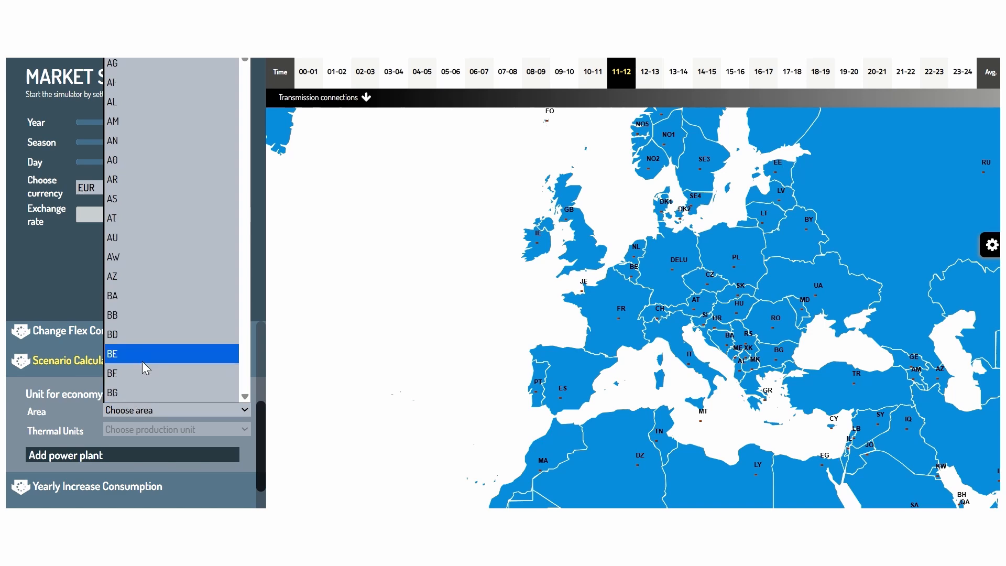
scroll(143, 367, "down", 10)
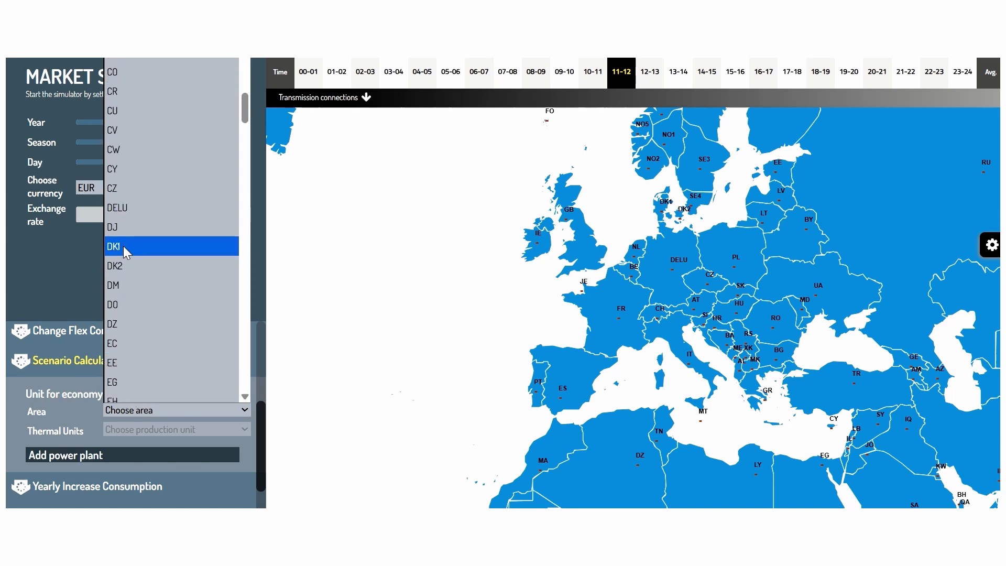
left_click(124, 247)
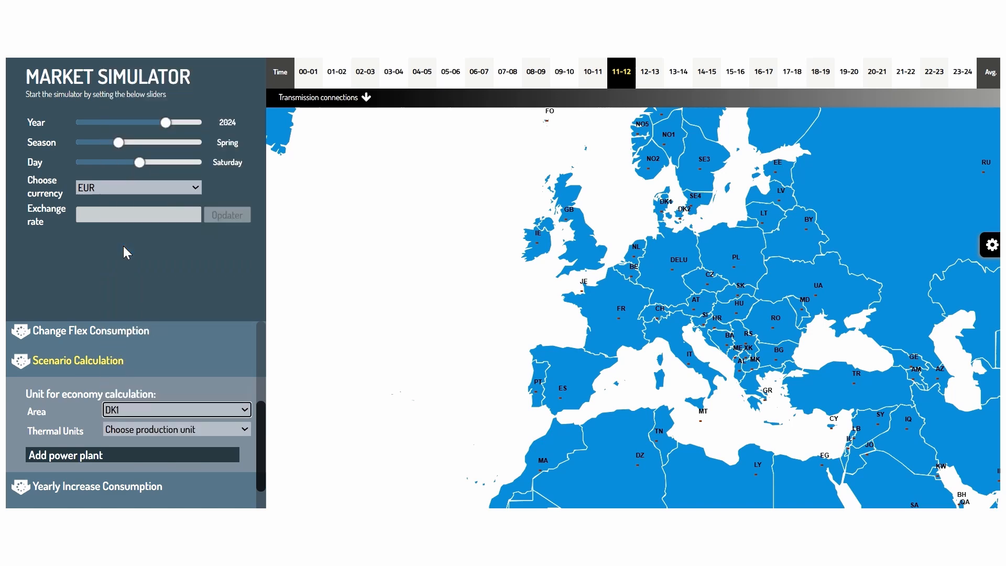
Select PtX as the unit for the economy calculation and add it to the scenario
left_click(175, 428)
scroll(209, 287, "down", 5)
scroll(209, 287, "down", 15)
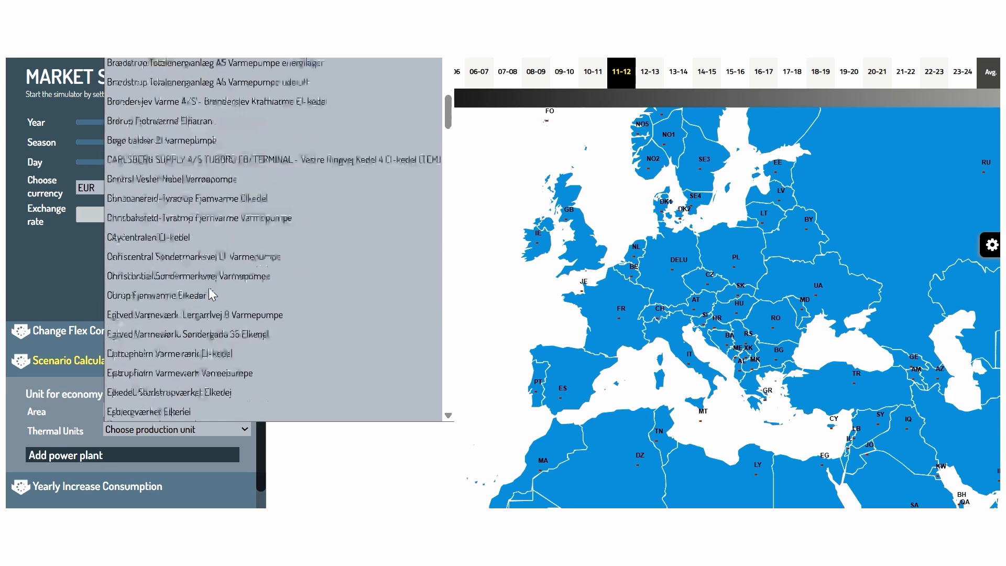
scroll(209, 287, "down", 15)
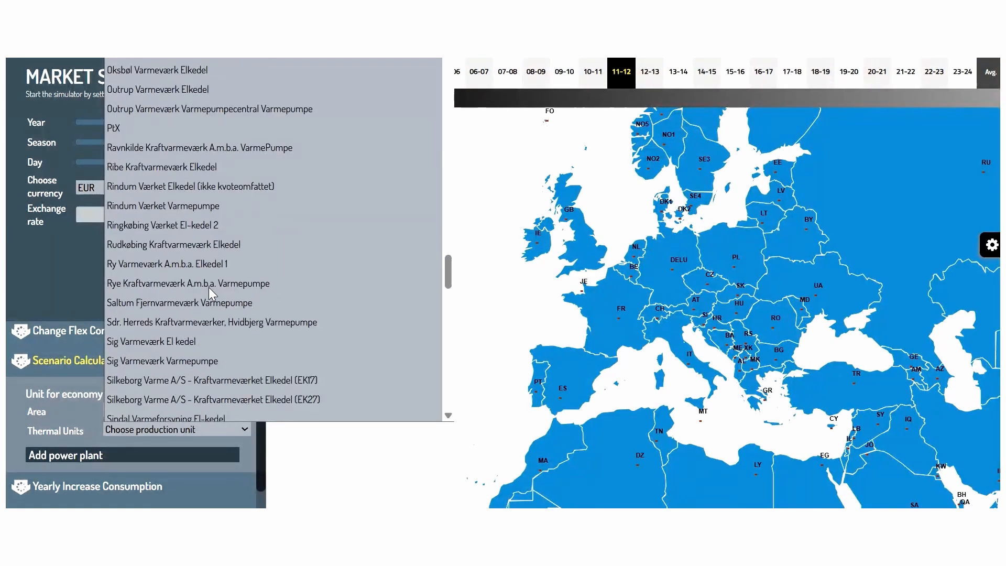
left_click(134, 127)
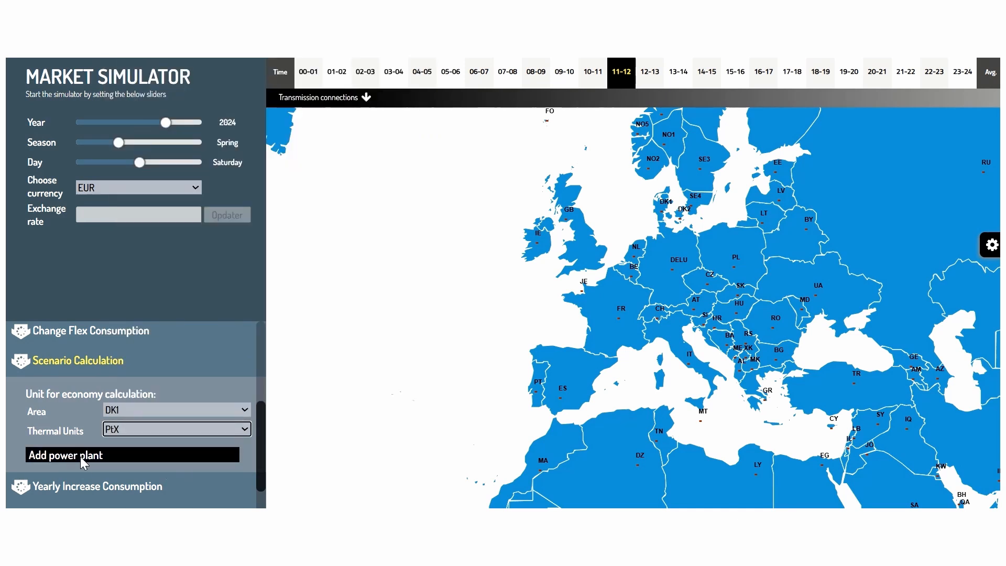
left_click(115, 456)
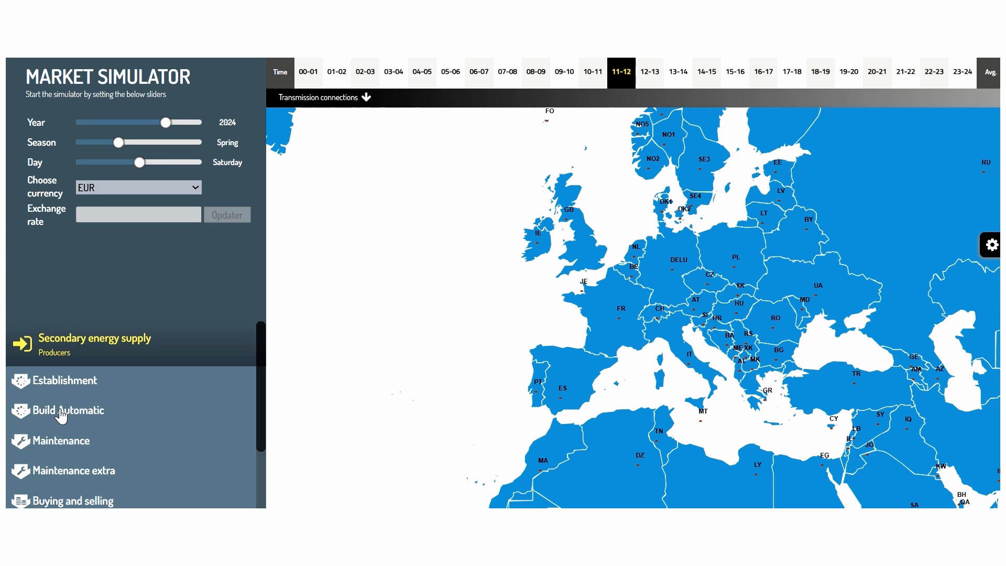
Set the automatic building of new plants under secondary energy supply to start in 2025 and end in 2035
left_click(61, 413)
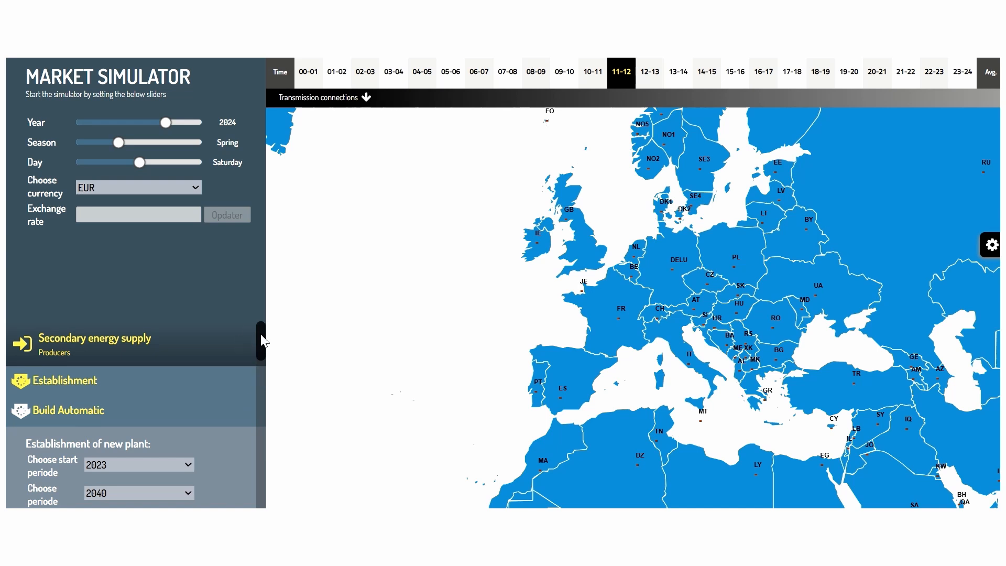
scroll(258, 341, "down", 2)
left_click(182, 368)
scroll(130, 188, "down", 1)
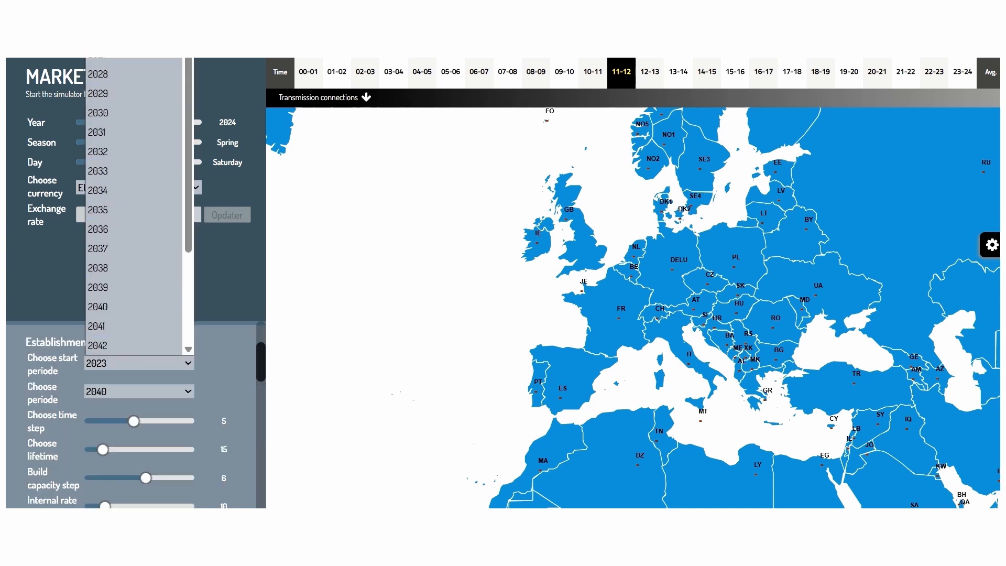
left_click(110, 16)
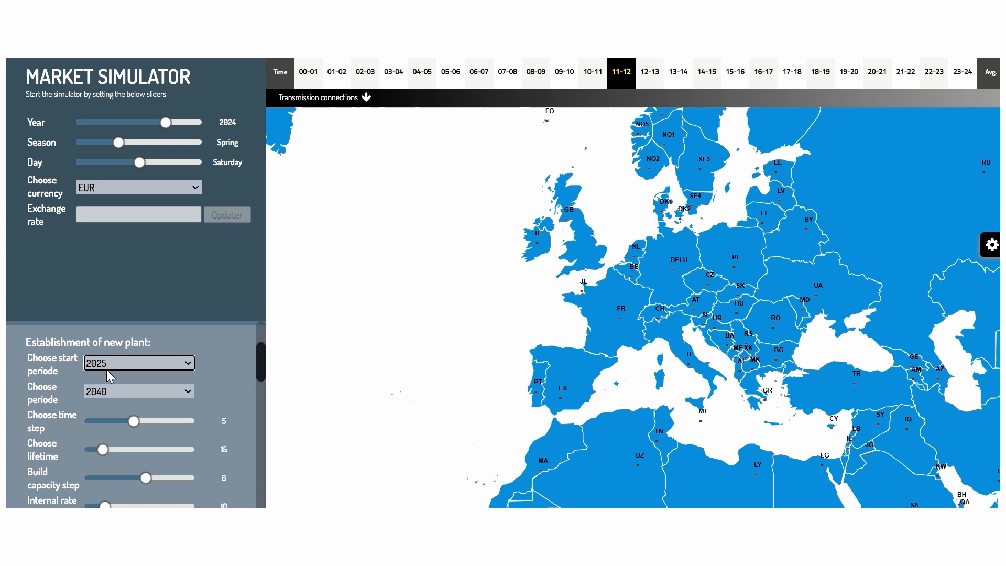
left_click(187, 391)
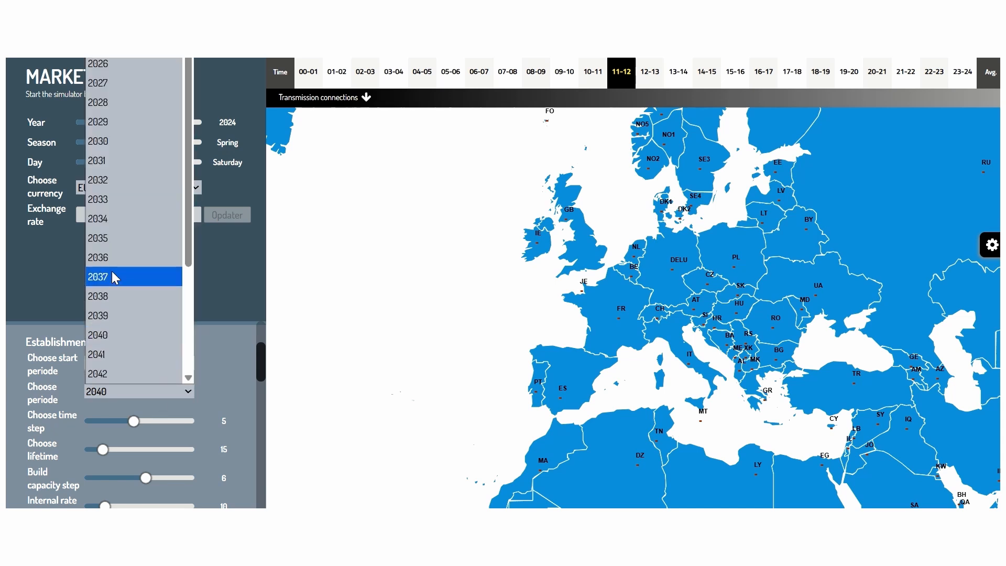
left_click(102, 236)
Choose Coal as the technology under the economic data and examine its investment, O&M, efficiency, availability and lifetime values
scroll(228, 335, "down", 1)
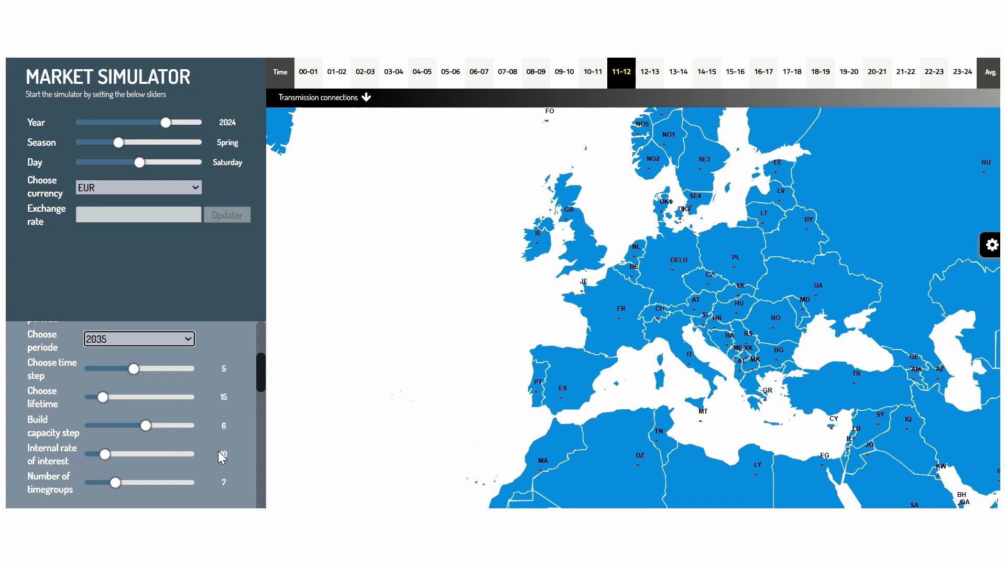
scroll(173, 404, "down", 3)
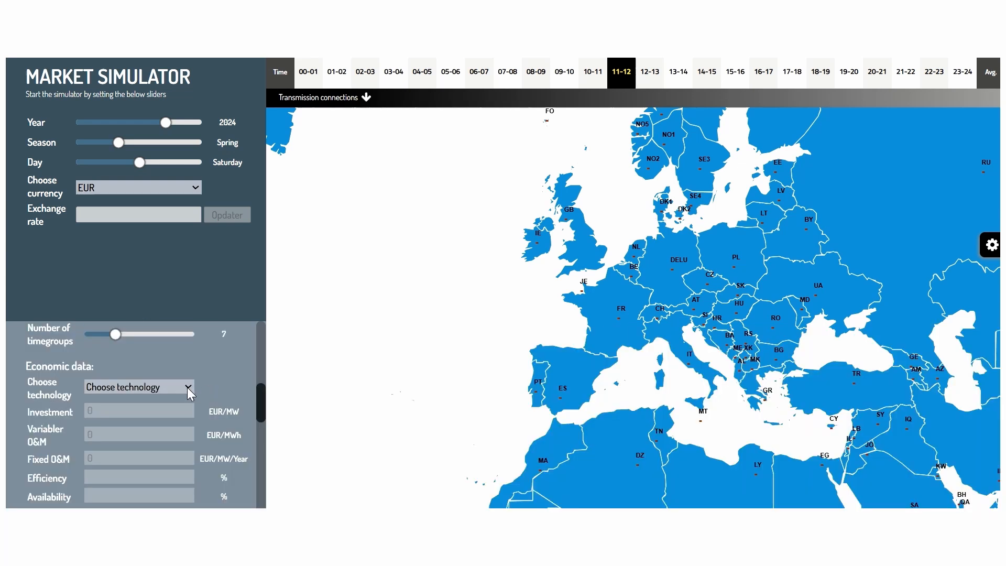
left_click(187, 388)
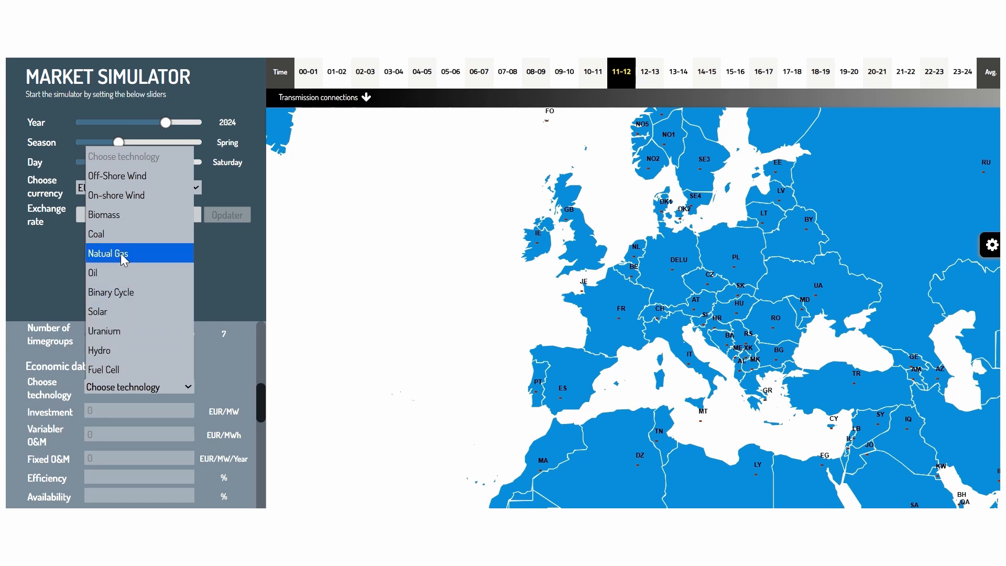
left_click(98, 238)
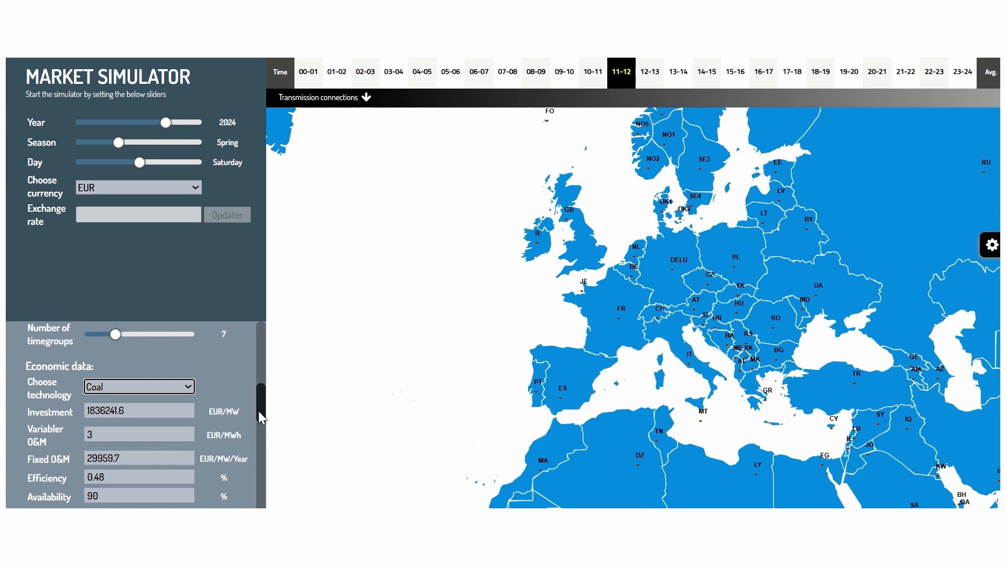
mouse_move(259, 411)
left_mouse_down()
mouse_move(260, 419)
mouse_move(256, 391)
mouse_move(264, 417)
left_mouse_up()
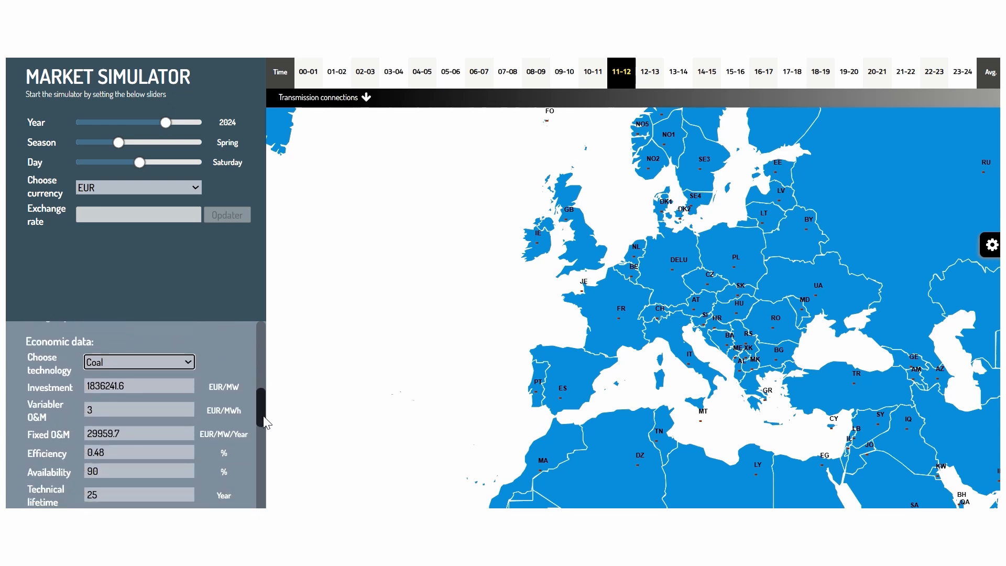
left_click_drag(265, 422, 262, 460)
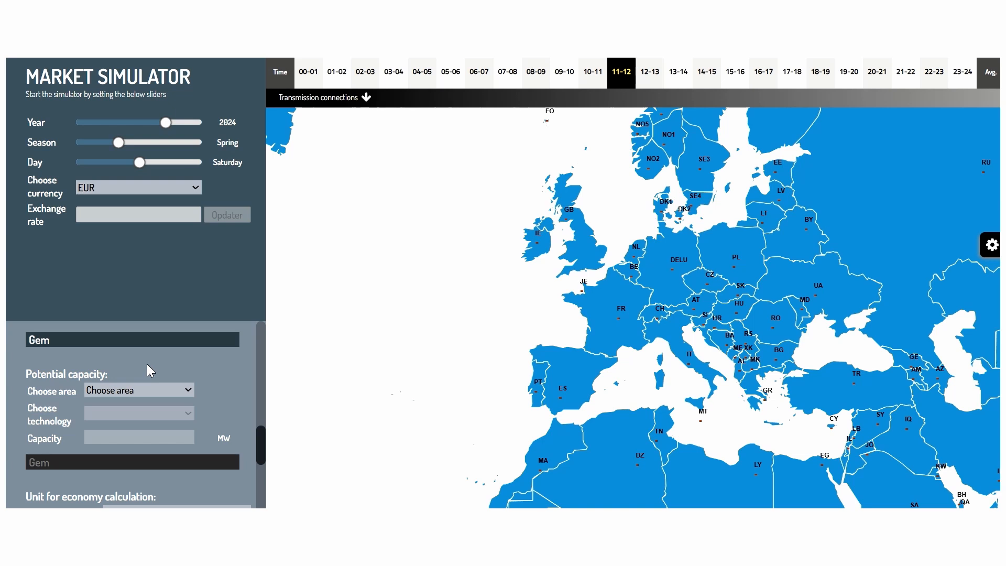
Set the potential capacity of On-shore Wind in DK1 to 2500 MW and save it
left_click(189, 389)
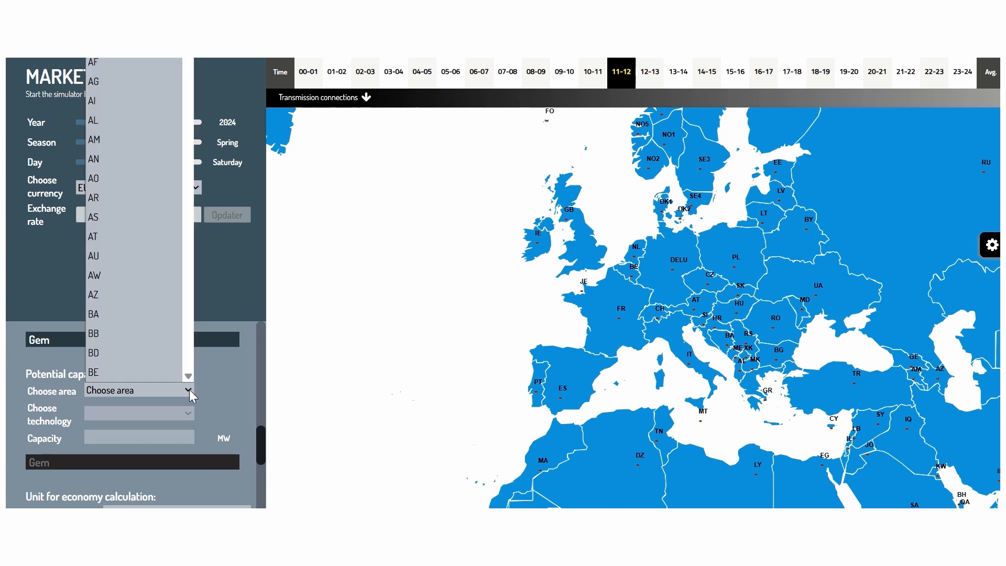
scroll(131, 338, "down", 10)
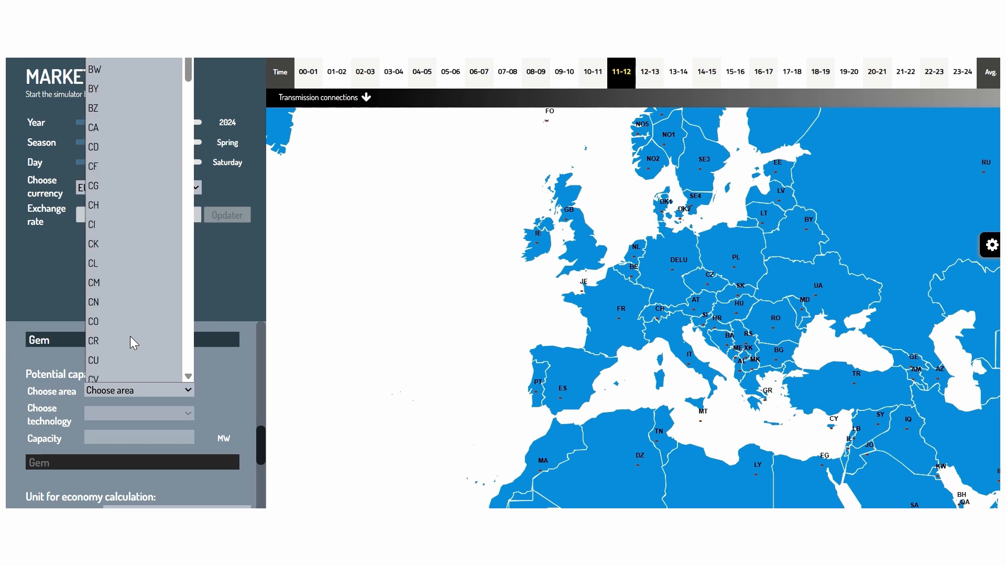
scroll(130, 336, "up", 3)
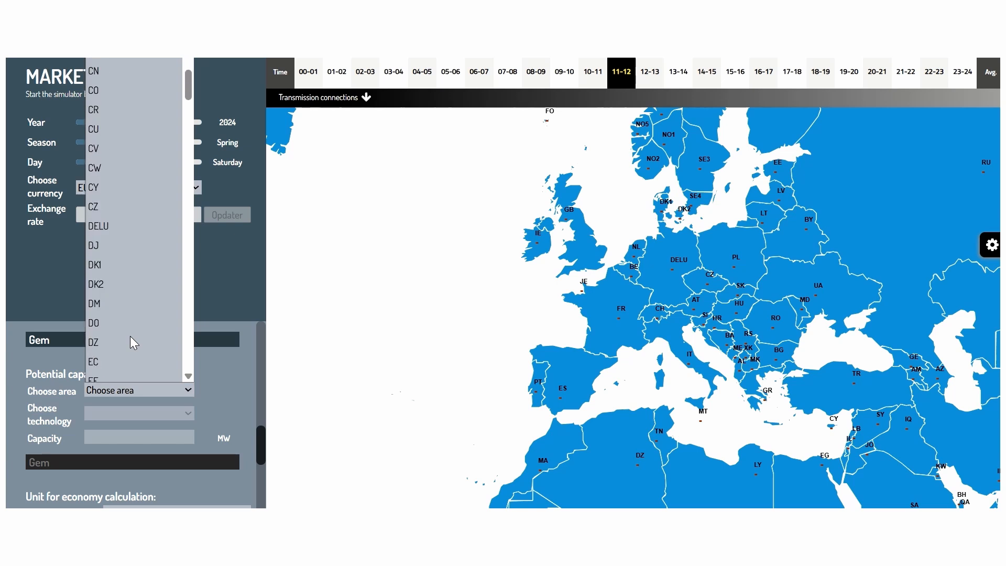
left_click(106, 263)
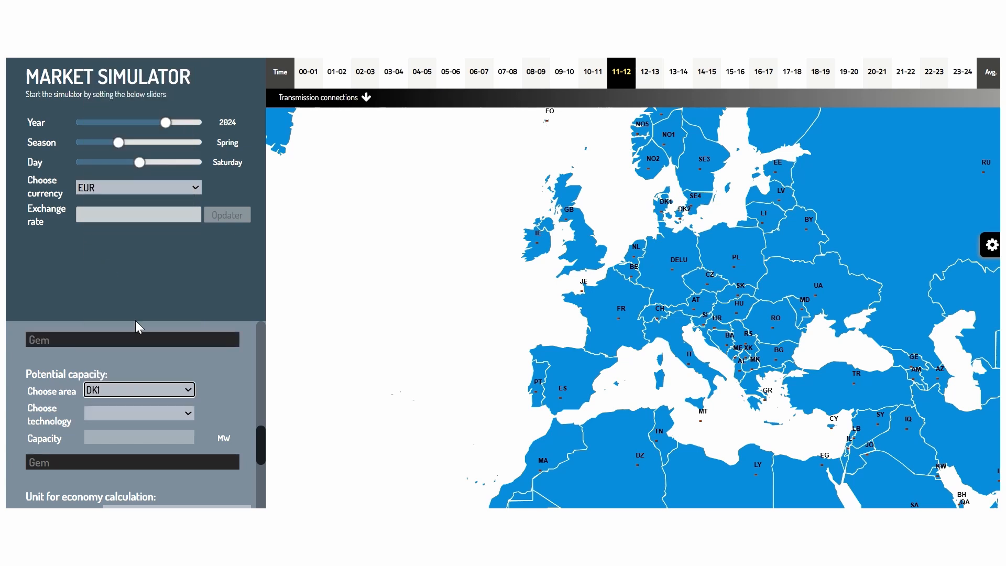
left_click(158, 415)
left_click(131, 203)
left_click(98, 437)
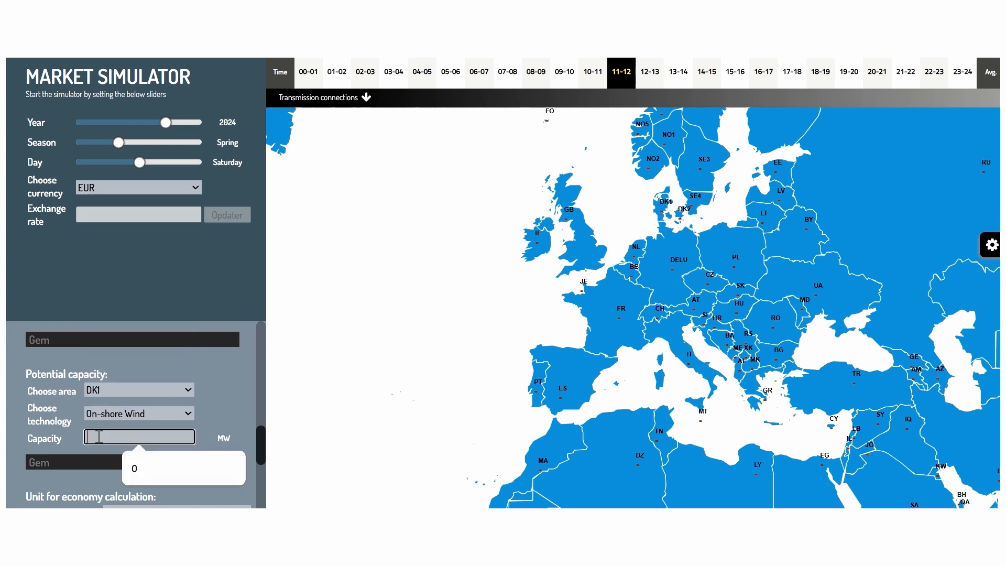
type("2500")
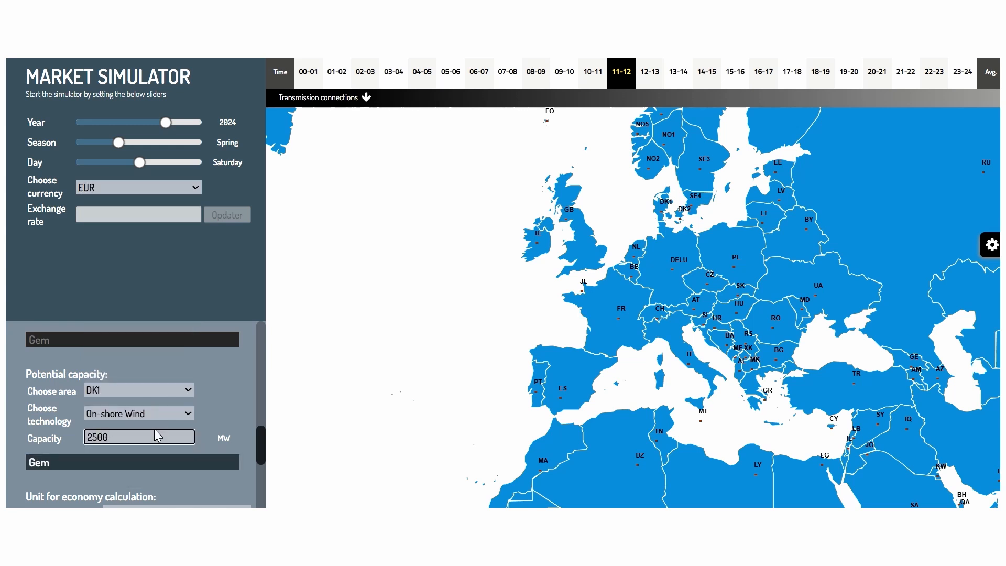
left_click(105, 464)
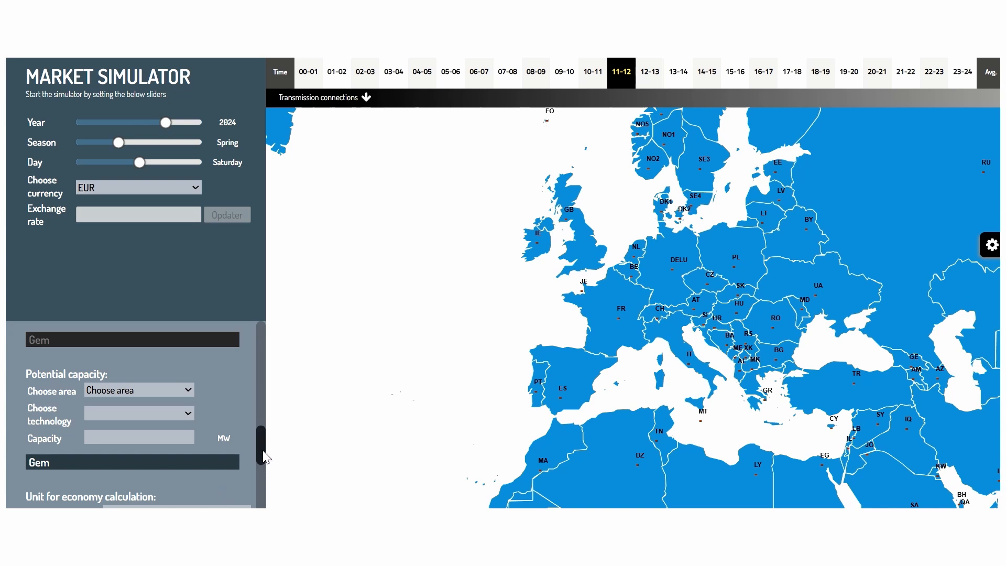
Examine the fuel prices under buying and selling for secondary energy supply
scroll(261, 471, "down", 2)
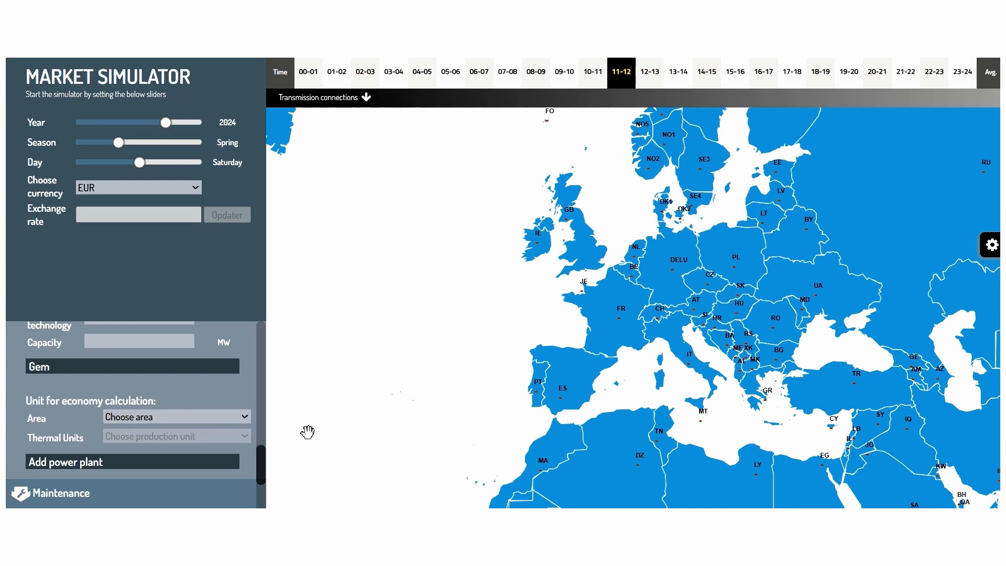
scroll(257, 469, "down", 2)
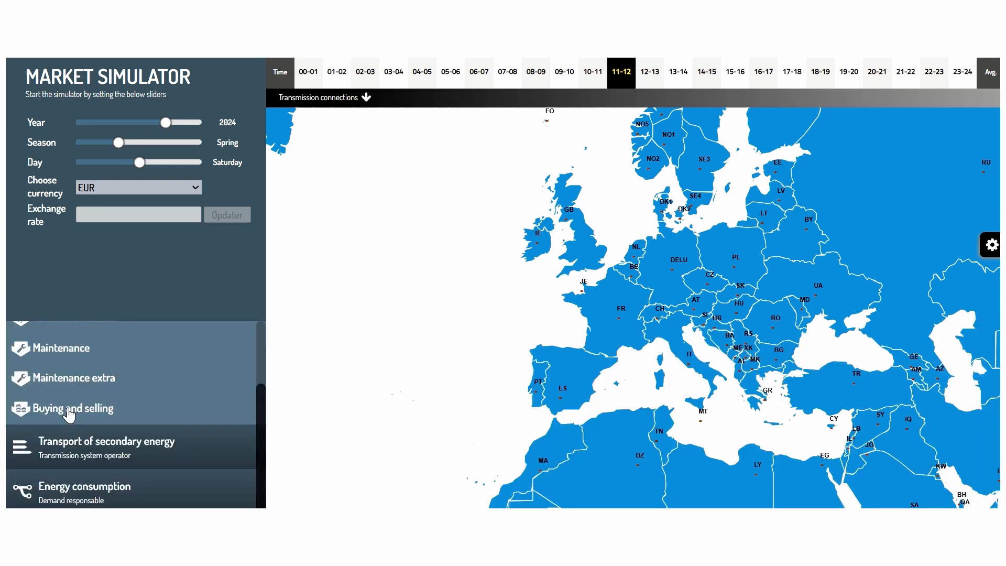
left_click(69, 411)
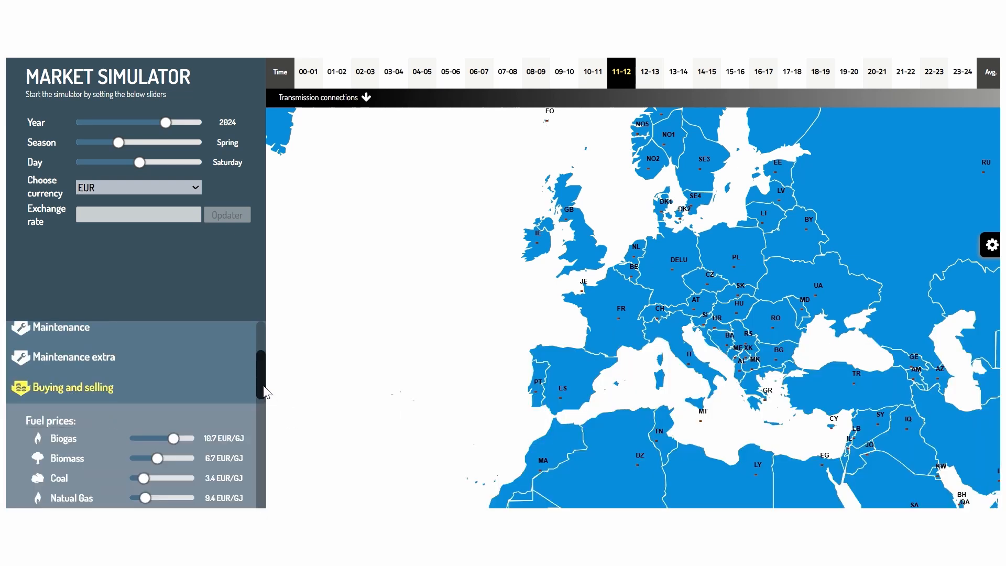
left_click_drag(266, 396, 267, 416)
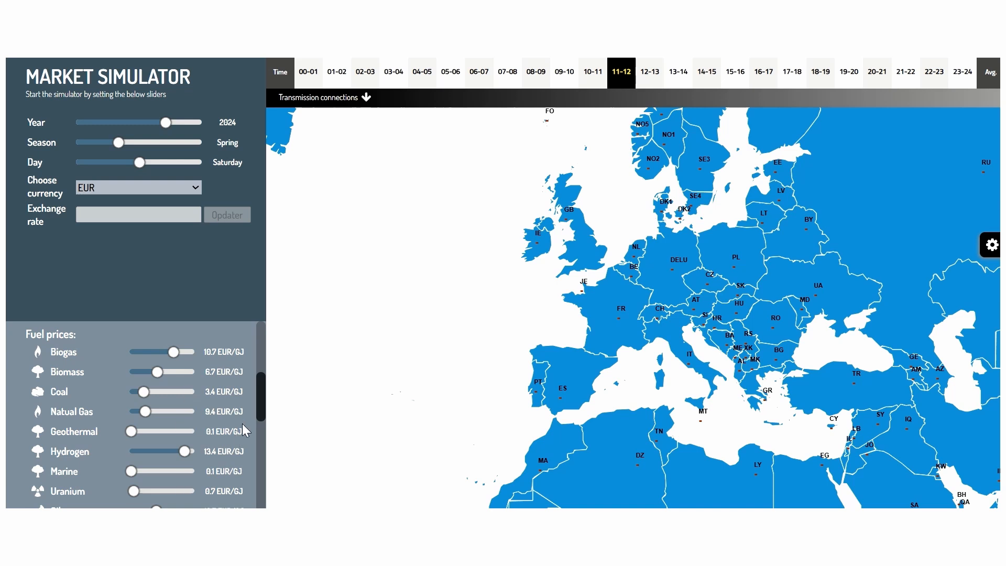
left_click_drag(260, 402, 258, 429)
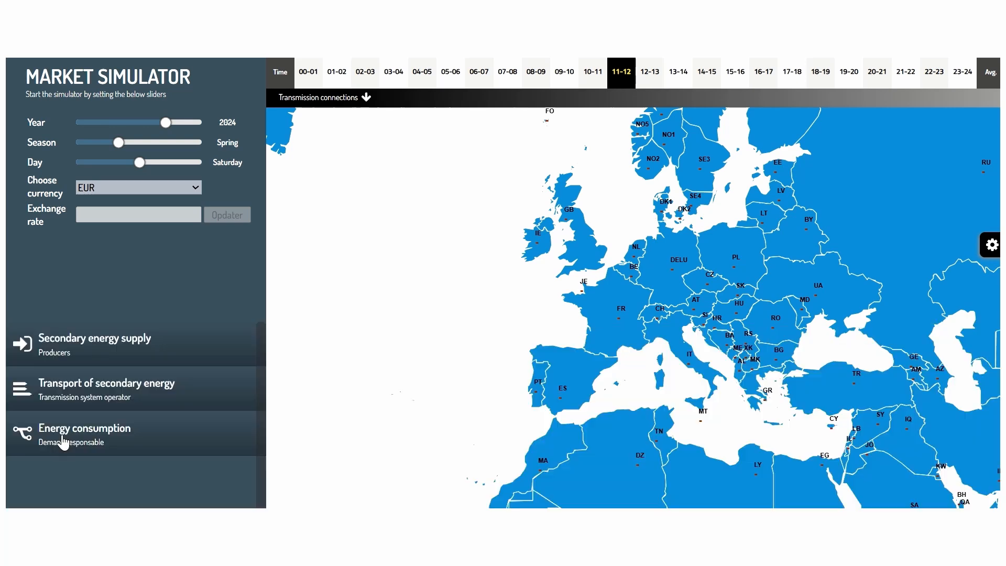
Examine the yearly increase in electricity consumption per area under energy consumption
left_click(36, 443)
scroll(125, 445, "down", 4)
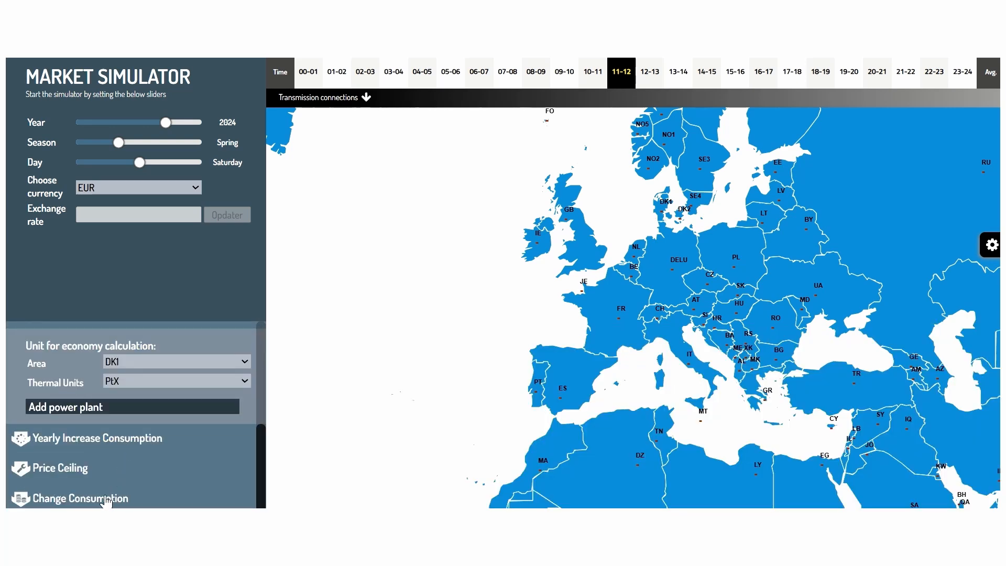
left_click(70, 446)
scroll(161, 444, "down", 2)
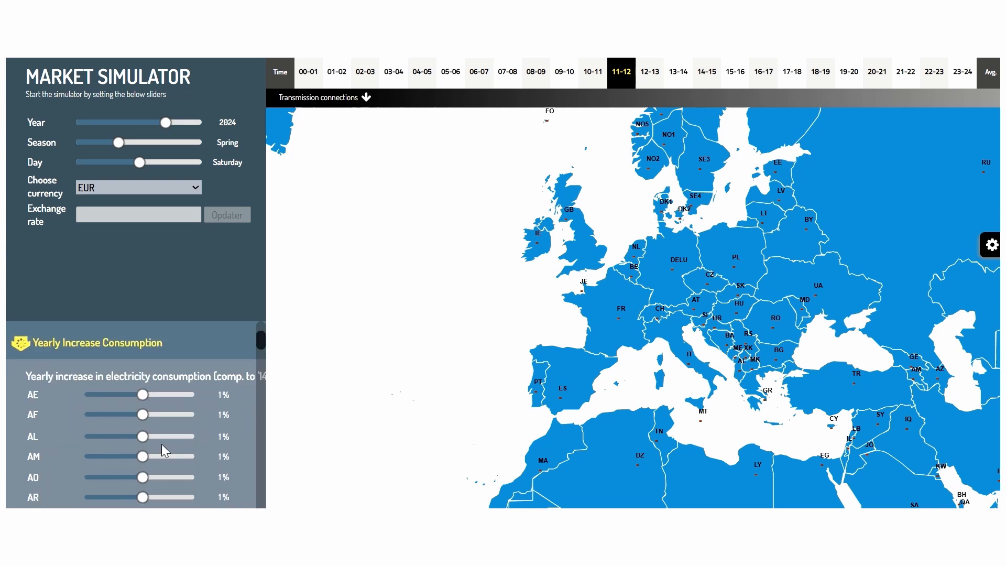
scroll(163, 442, "down", 4)
scroll(163, 444, "down", 3)
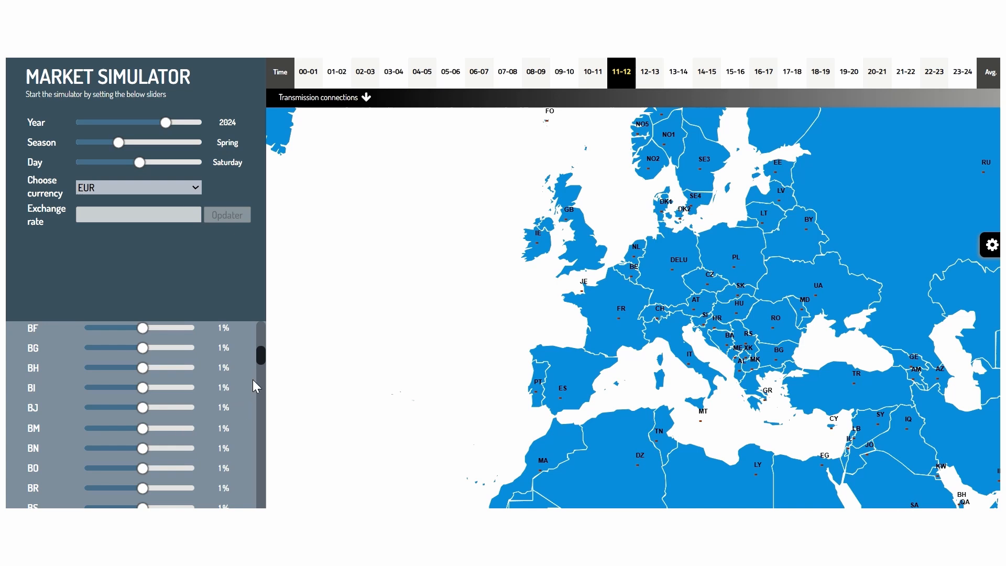
left_click_drag(259, 358, 257, 353)
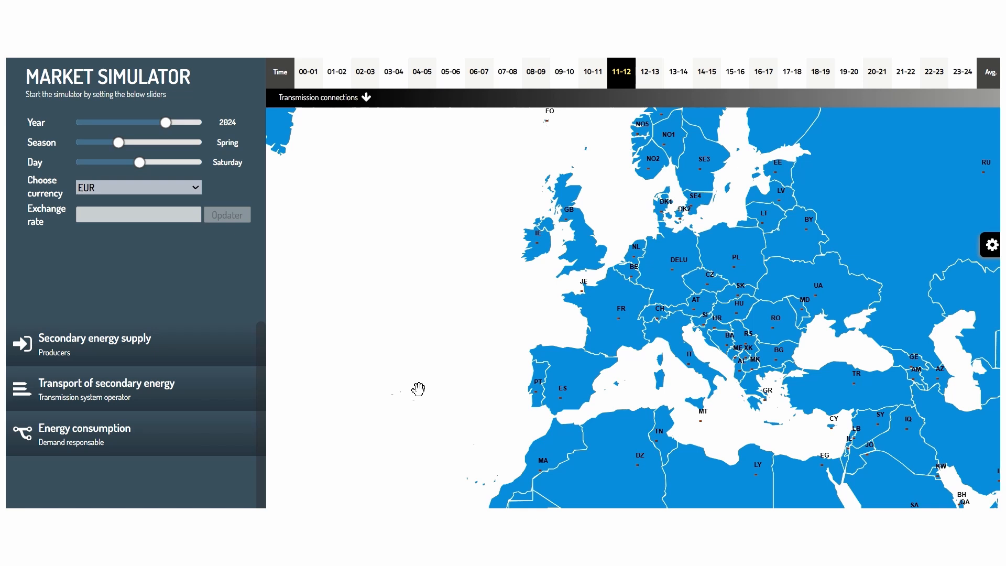
Select the areas DELU, DK1, NL, GB, LT, LV and EE on the map
left_click_drag(458, 227, 341, 294)
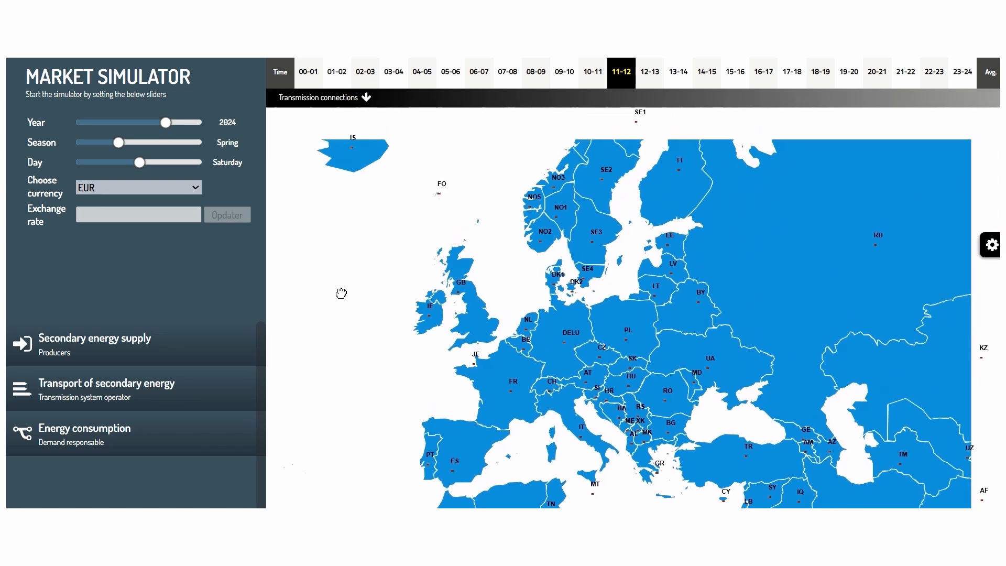
left_click_drag(373, 231, 325, 278)
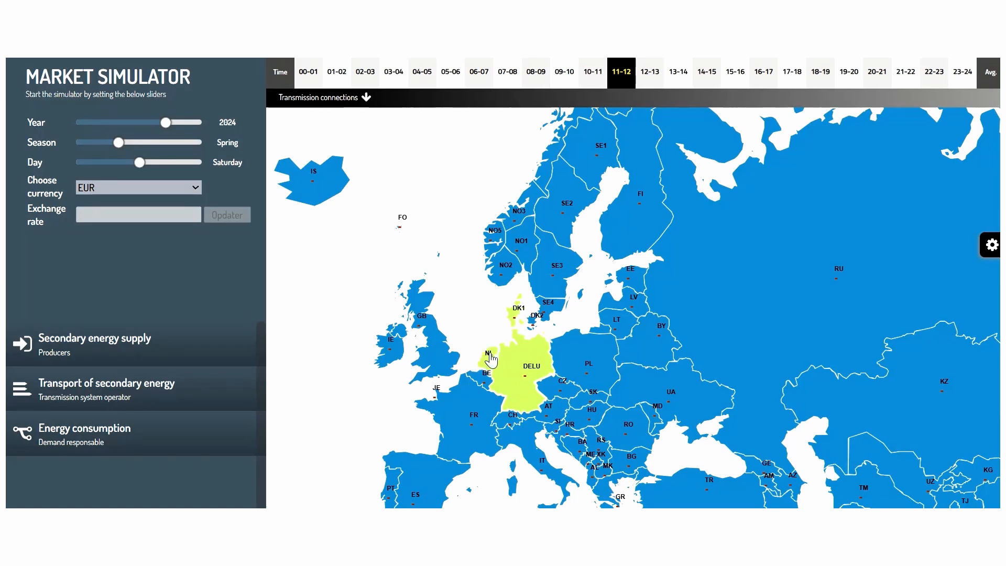
left_click(423, 338)
left_click(590, 359)
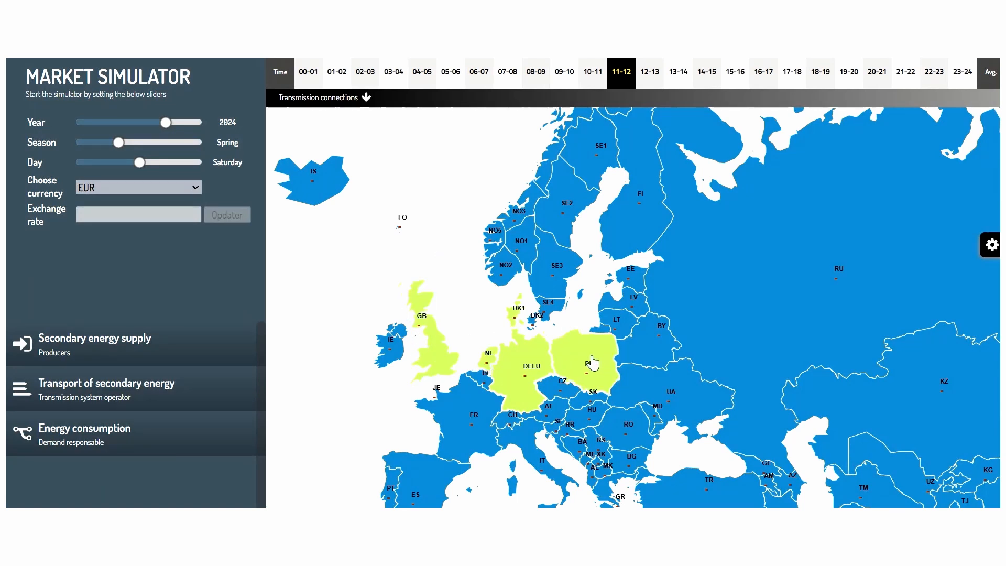
left_click(624, 320)
left_click(632, 301)
left_click(636, 279)
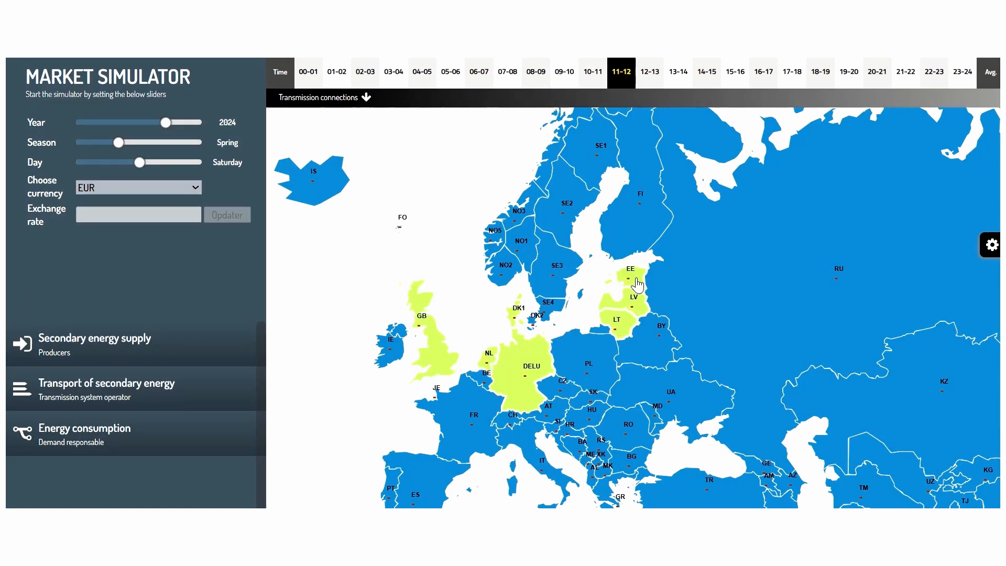
Add DK2, the Swedish areas SE4, SE3, SE2 and SE1, and FI to the map selection
left_click(549, 304)
left_click(543, 267)
left_click(552, 205)
left_click(577, 162)
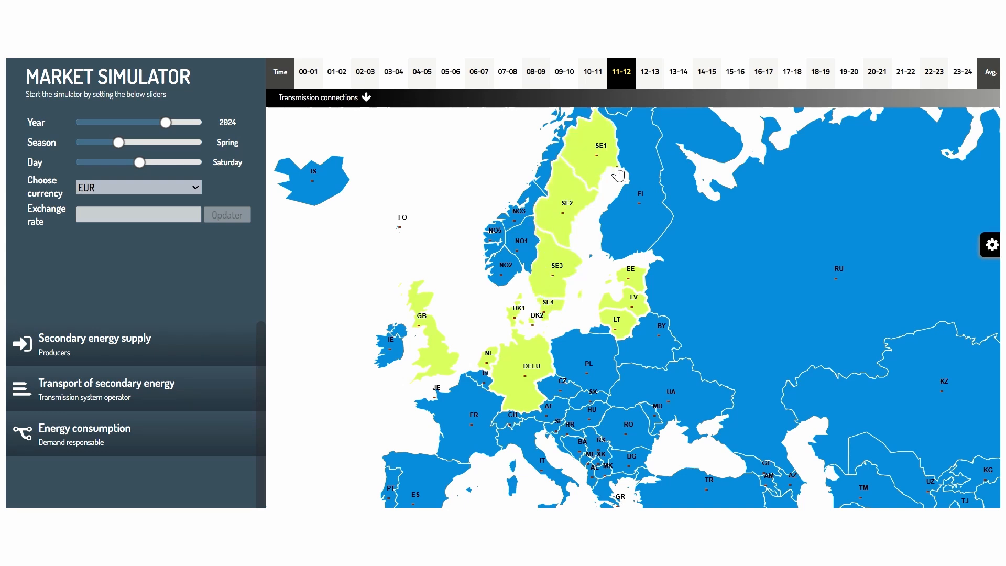
left_click(641, 181)
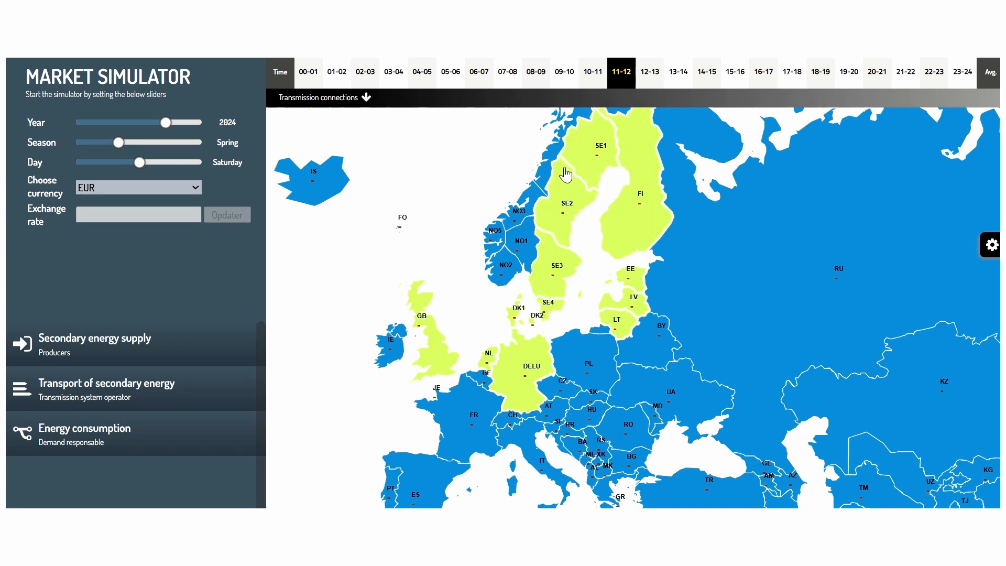
Add the Norwegian areas NO4, NO3, NO1, NO2 and NO5 to the selection, leaving RU unselected
left_click(544, 166)
left_click(523, 212)
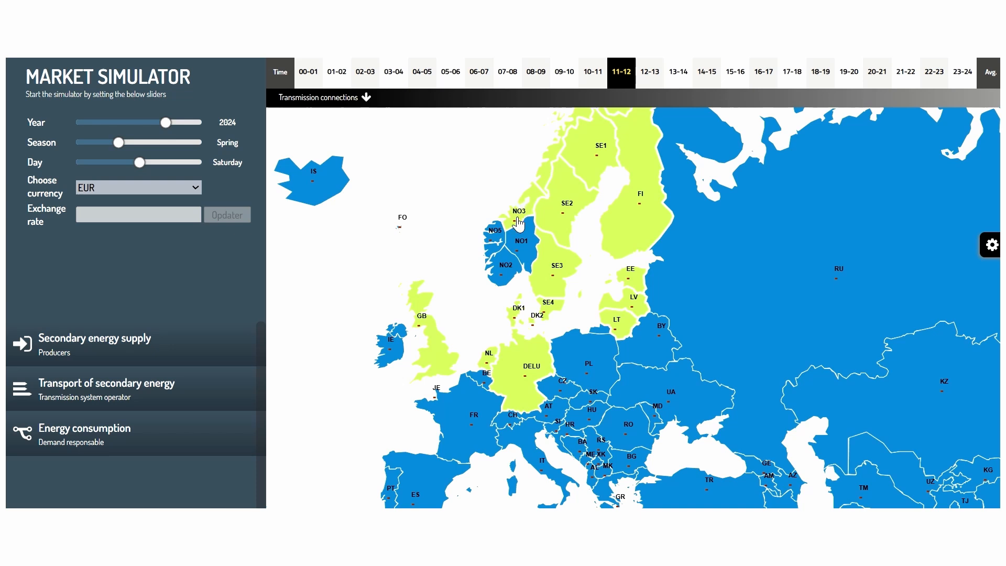
left_click(520, 245)
left_click(503, 266)
left_click(495, 246)
left_click(858, 340)
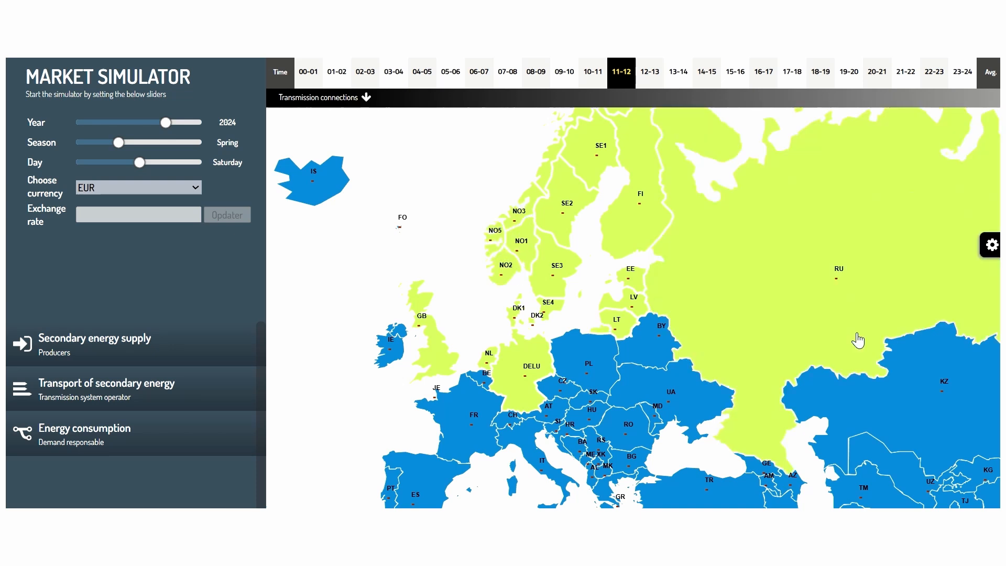
left_click(858, 341)
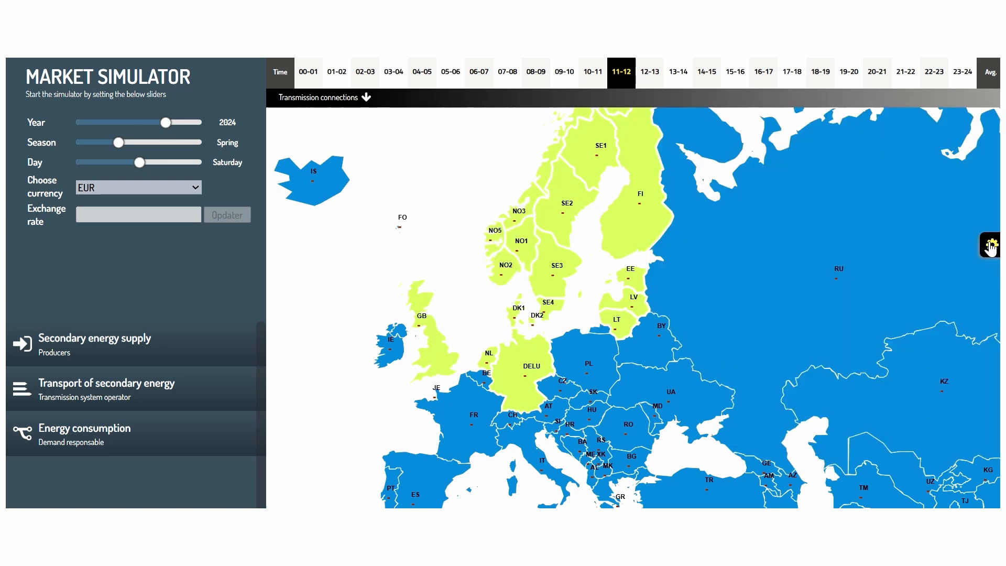
Run the investment calculation for the selected areas and show its investment overview
left_click(989, 247)
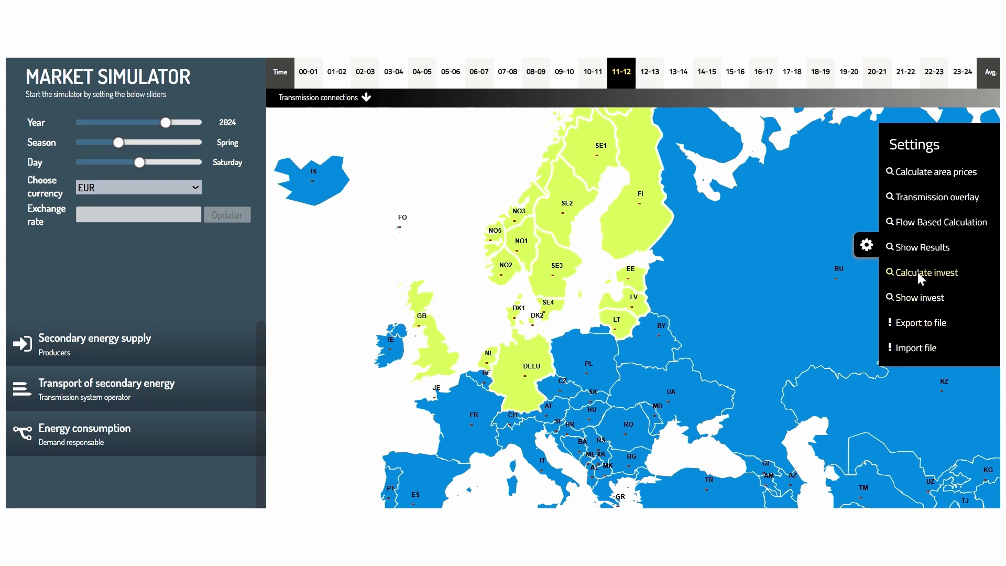
left_click(917, 272)
left_click(907, 297)
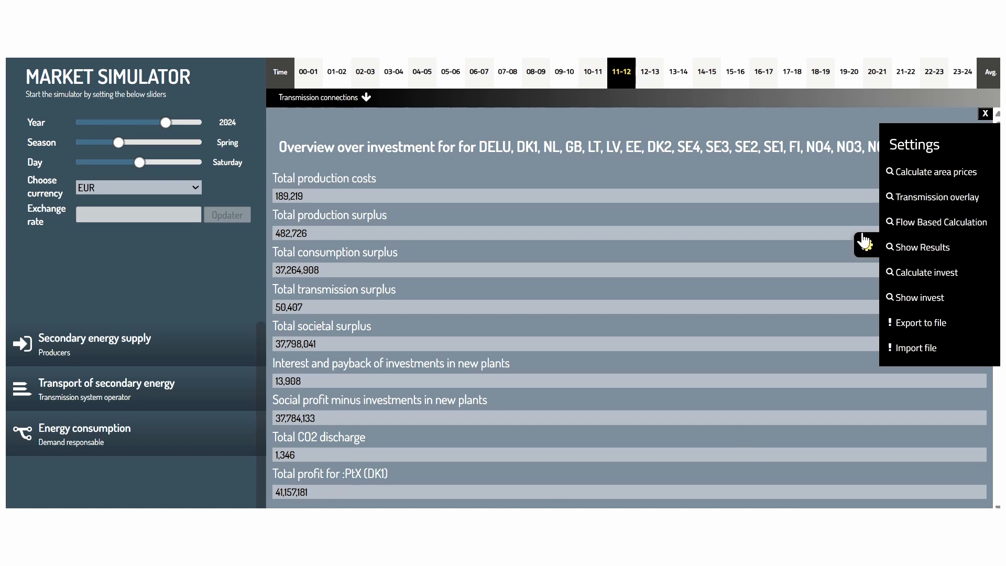
Close the overview, narrow the map selection to DK1 and DK2, and show the investment results for these two areas
left_click(985, 114)
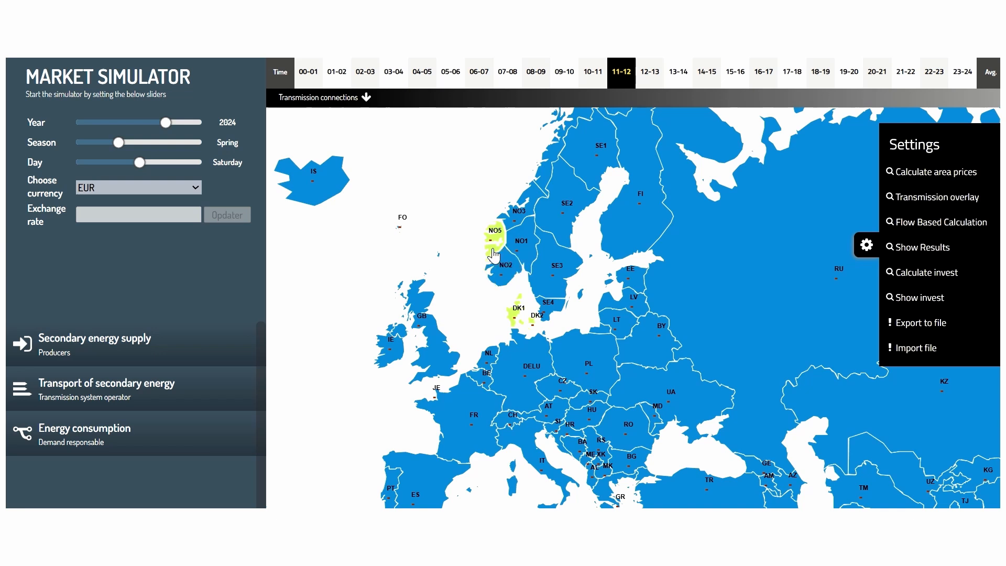
left_click(921, 299)
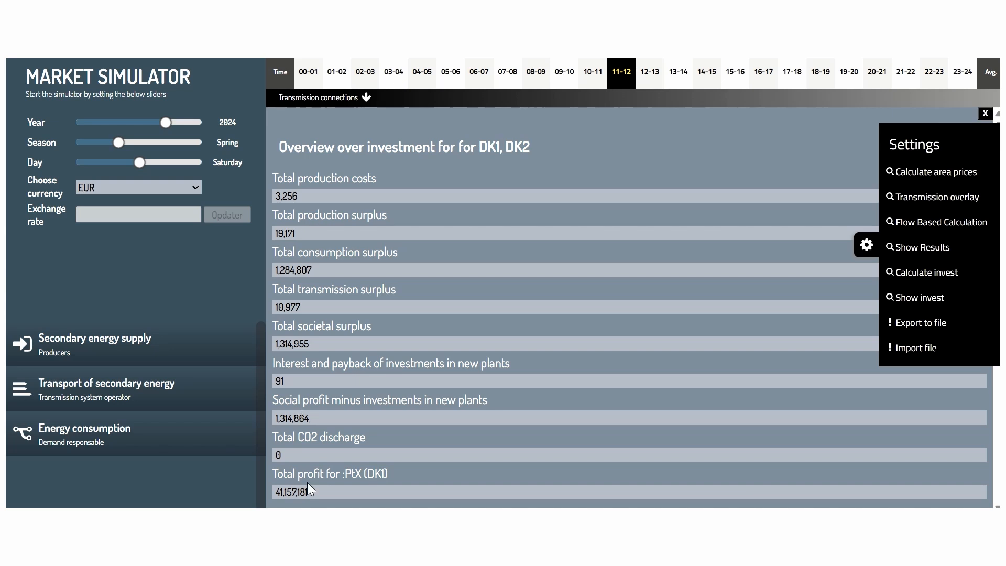
Examine the DK1 and DK2 investment totals, the investment table and the yearly capacity chart, and close the overview
scroll(483, 392, "down", 3)
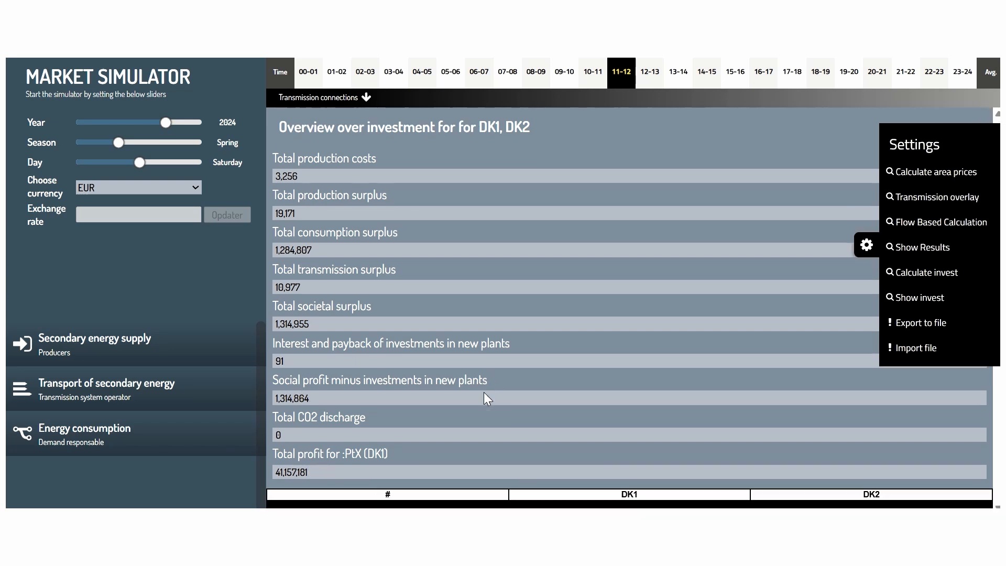
scroll(484, 393, "down", 6)
scroll(488, 400, "down", 1)
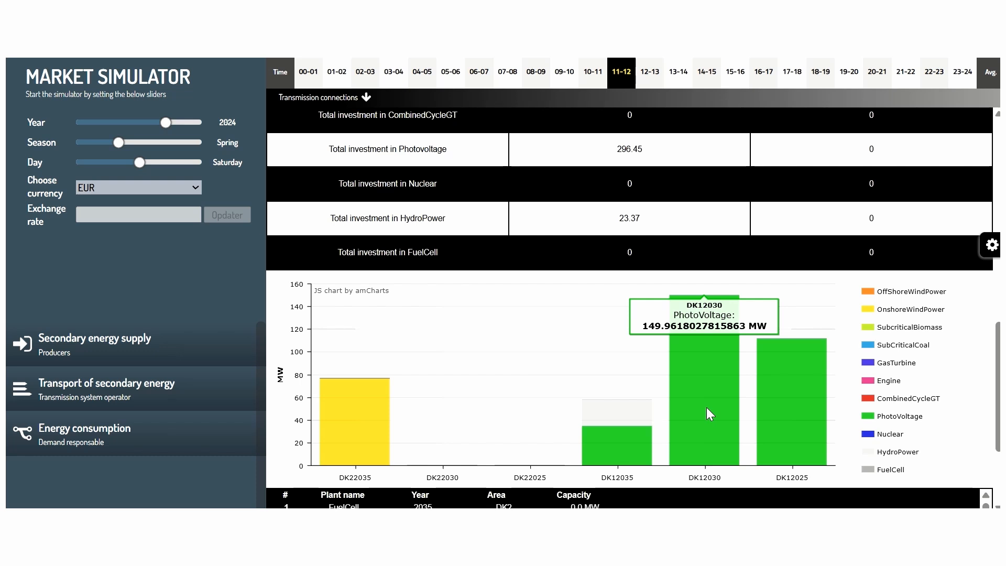
mouse_move(342, 421)
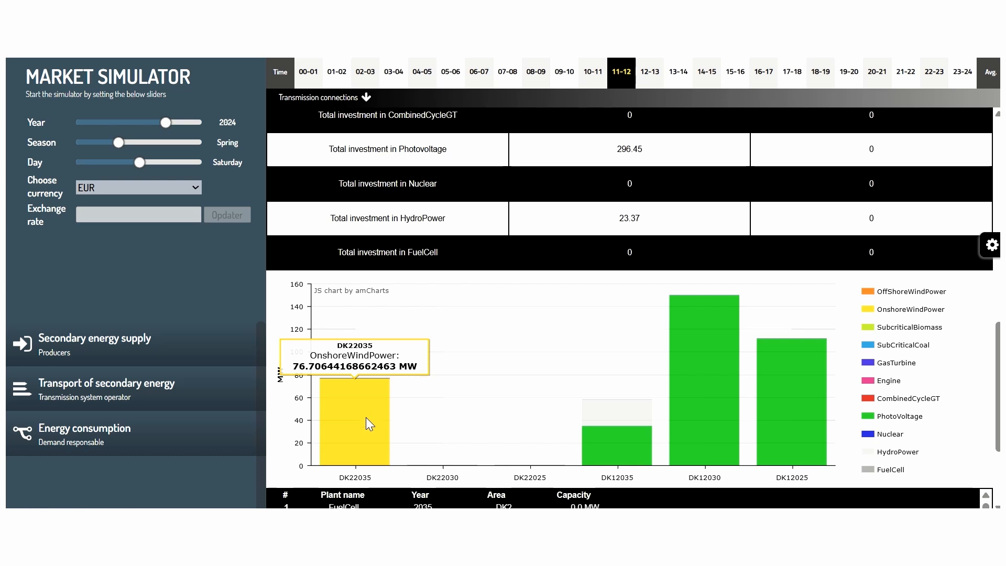
scroll(369, 417, "up", 5)
scroll(369, 416, "up", 3)
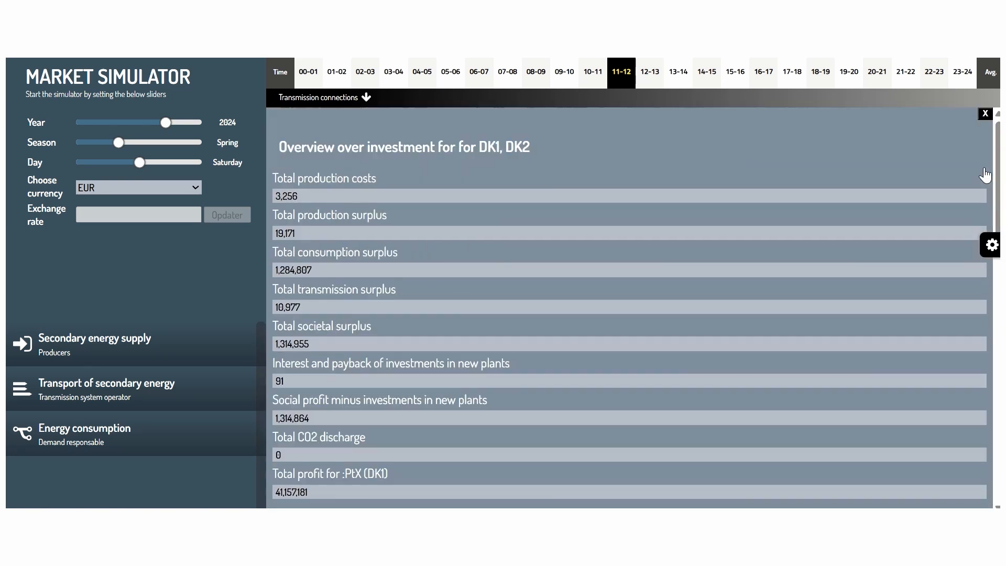
left_click(986, 110)
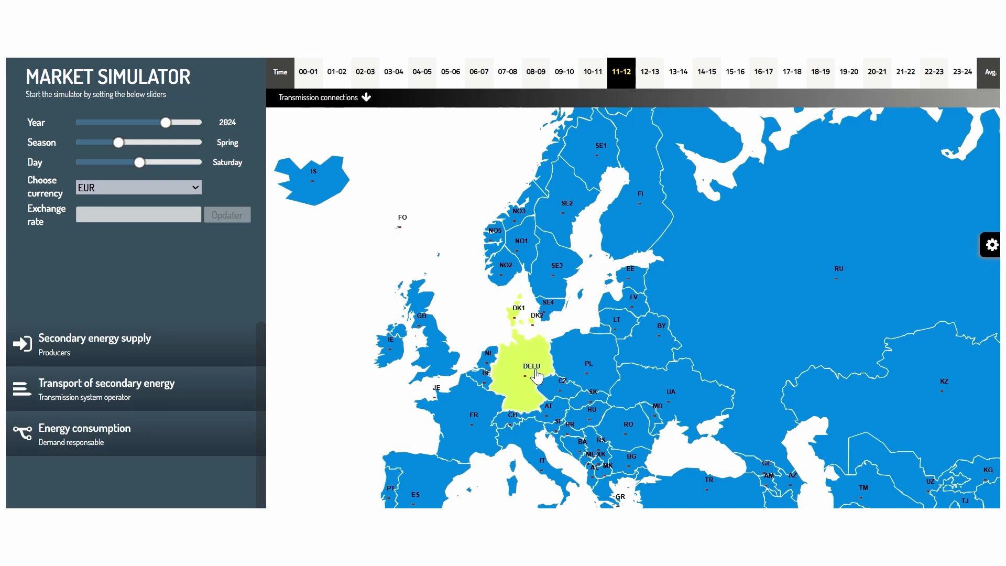
Select only DELU on the map and show its investment results down to the yearly capacity chart
left_click(519, 366)
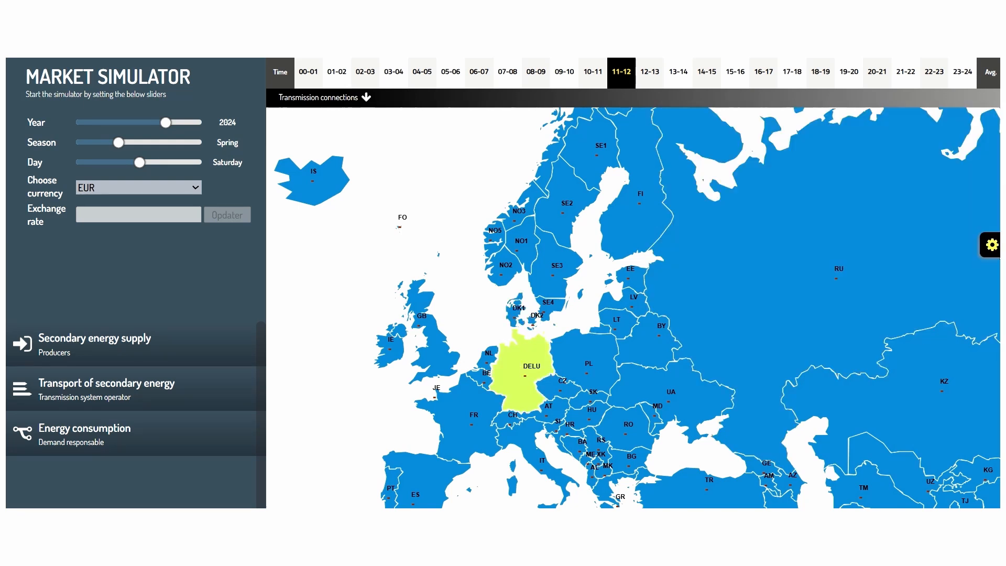
left_click(991, 244)
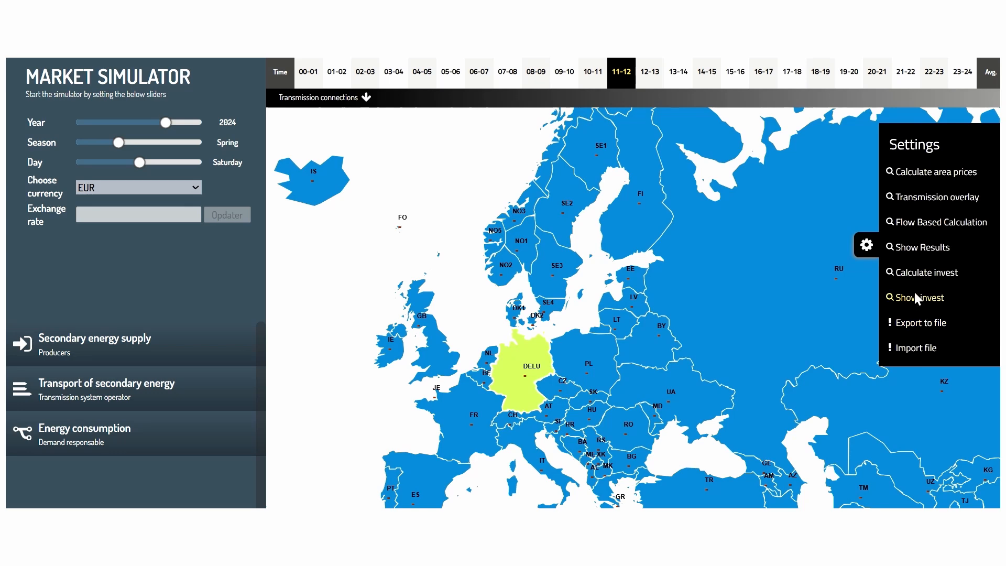
left_click(917, 296)
scroll(591, 326, "down", 5)
scroll(589, 326, "down", 6)
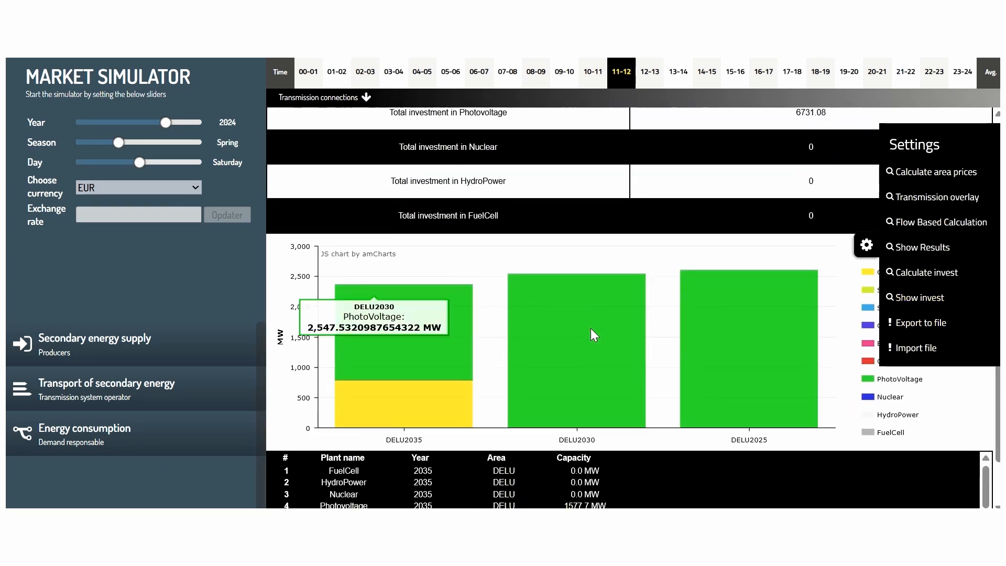
Collapse the settings to examine the DELU capacity chart and investment totals in full, and close the overview
left_click(868, 246)
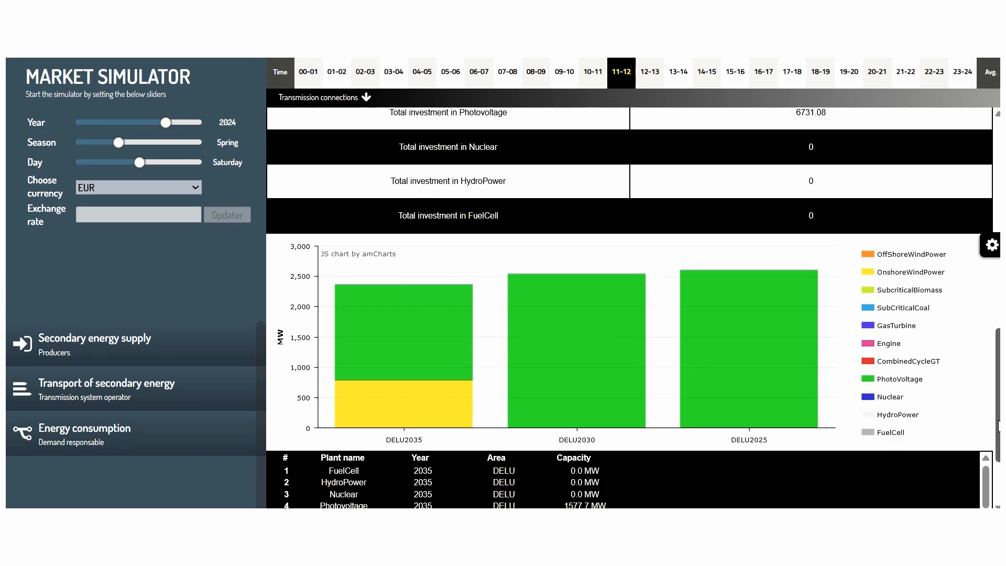
left_click_drag(989, 432, 993, 228)
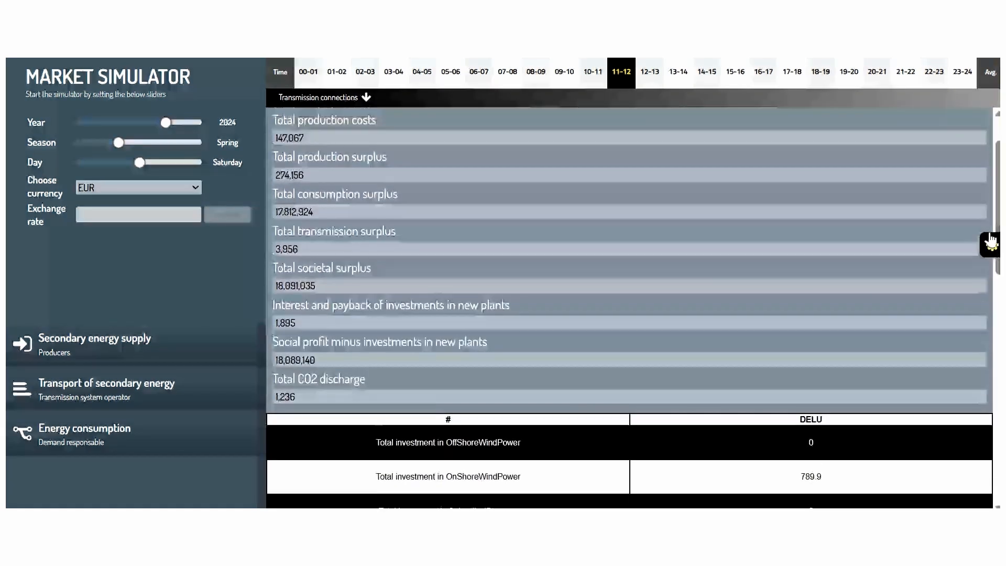
scroll(363, 189, "up", 2)
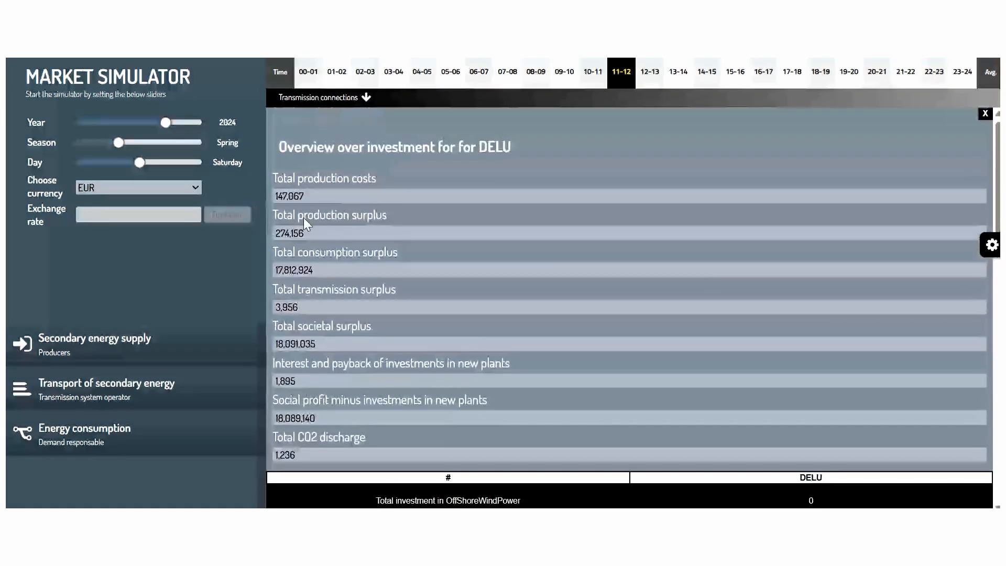
left_click(985, 114)
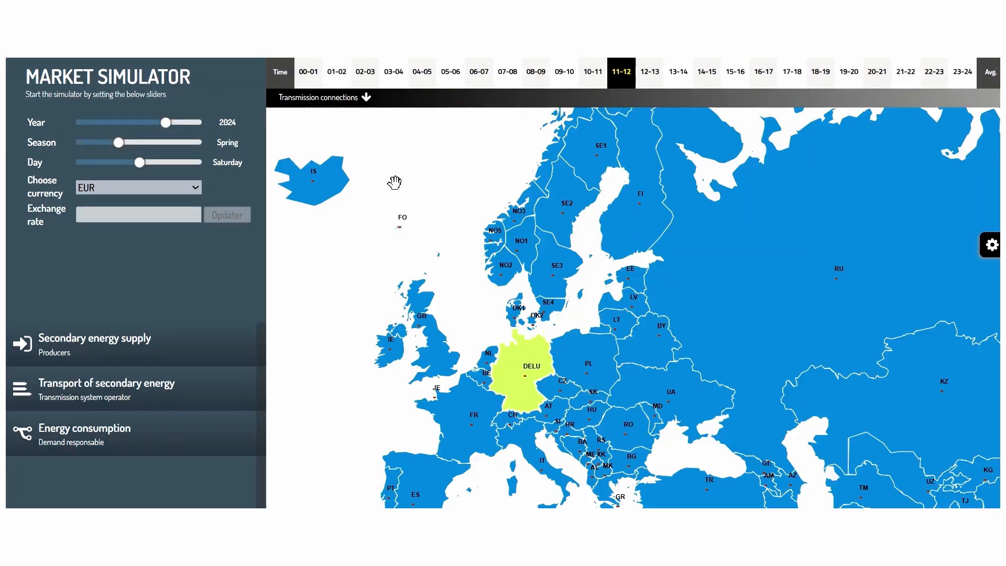